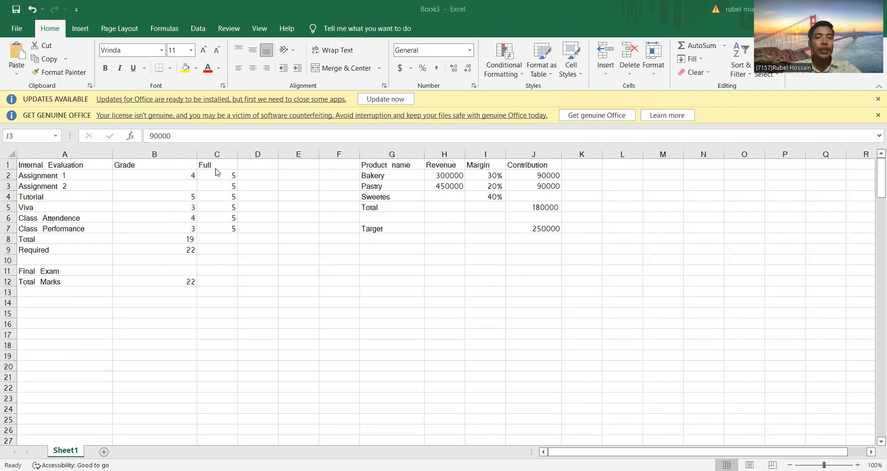
Step: Examine the assignment rows and the Full column marks in the internal evaluation table
{"action": "left_click", "coordinate": [79, 178]}
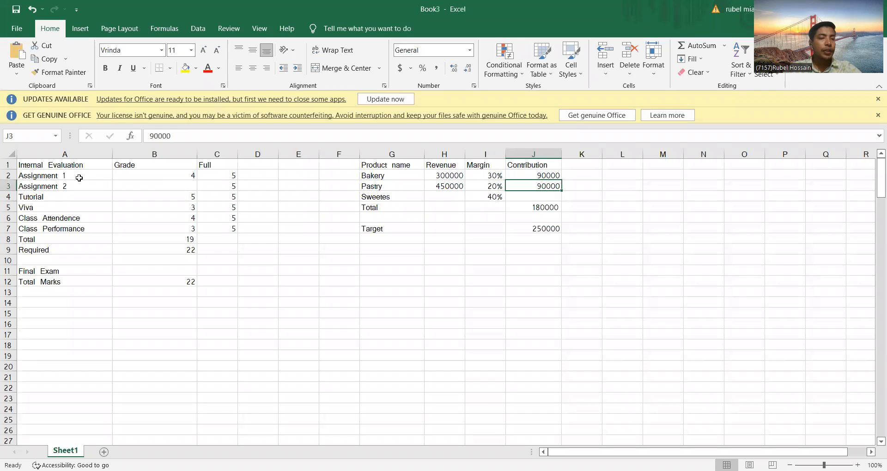
{"action": "left_click", "coordinate": [79, 179]}
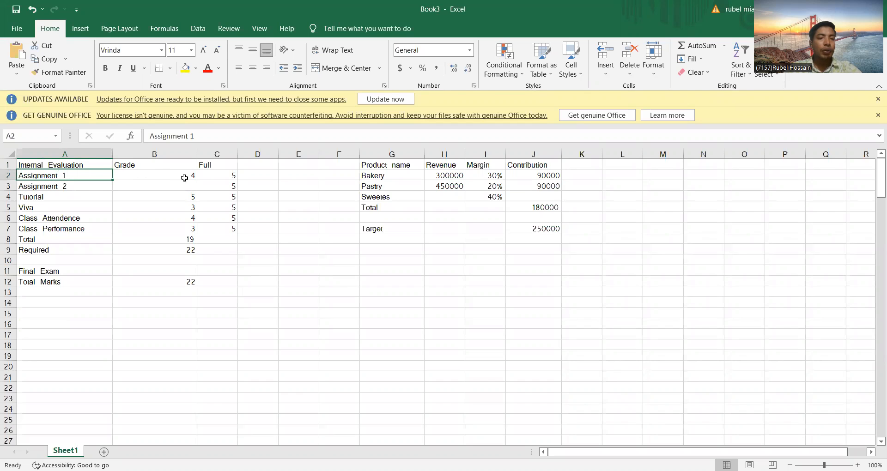
{"action": "left_click", "coordinate": [215, 175]}
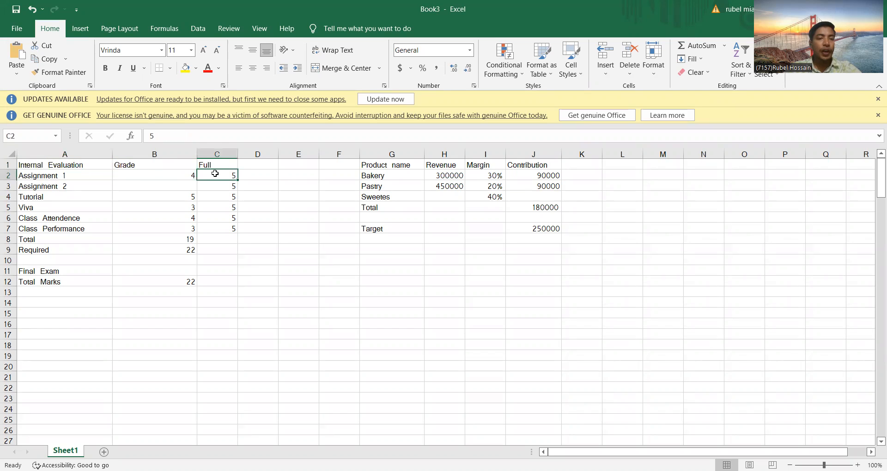
{"action": "left_click", "coordinate": [82, 186]}
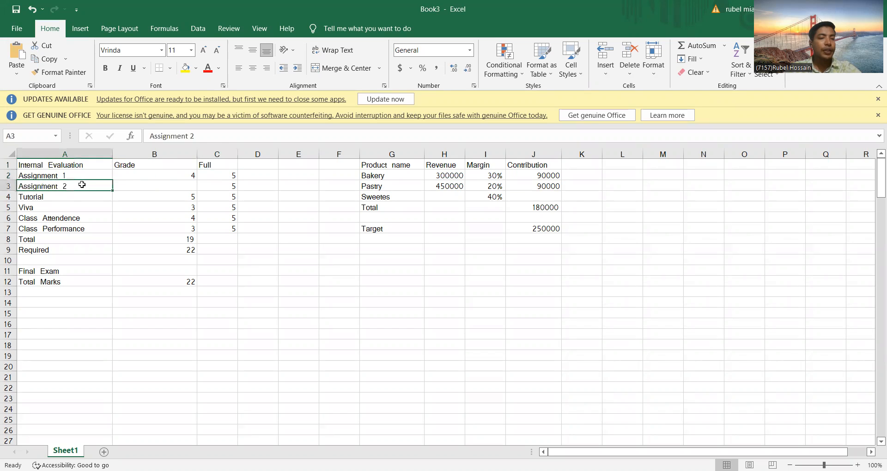
{"action": "left_click", "coordinate": [149, 185]}
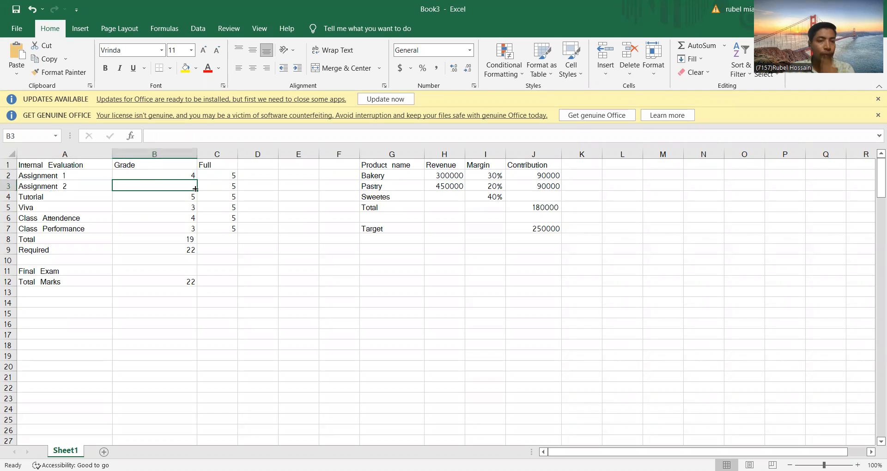
{"action": "left_click", "coordinate": [213, 185]}
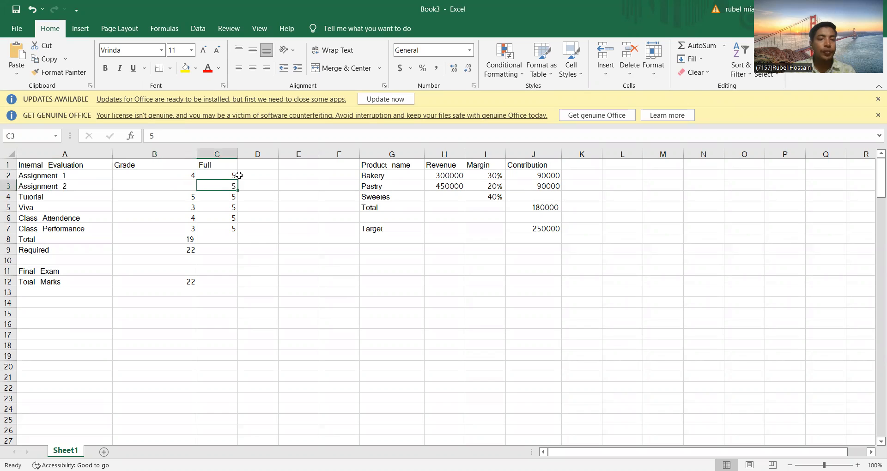
{"action": "left_click_drag", "start_coordinate": [220, 172], "coordinate": [222, 243]}
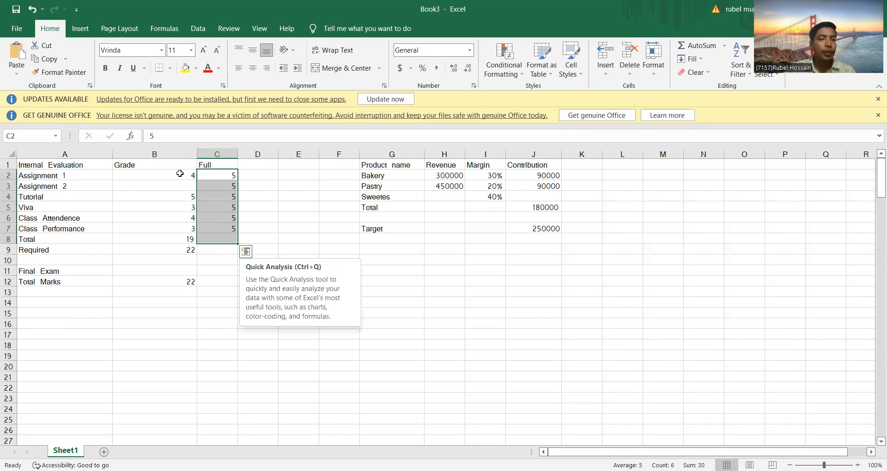
{"action": "left_click_drag", "start_coordinate": [180, 172], "coordinate": [182, 229]}
{"action": "left_click", "coordinate": [219, 176]}
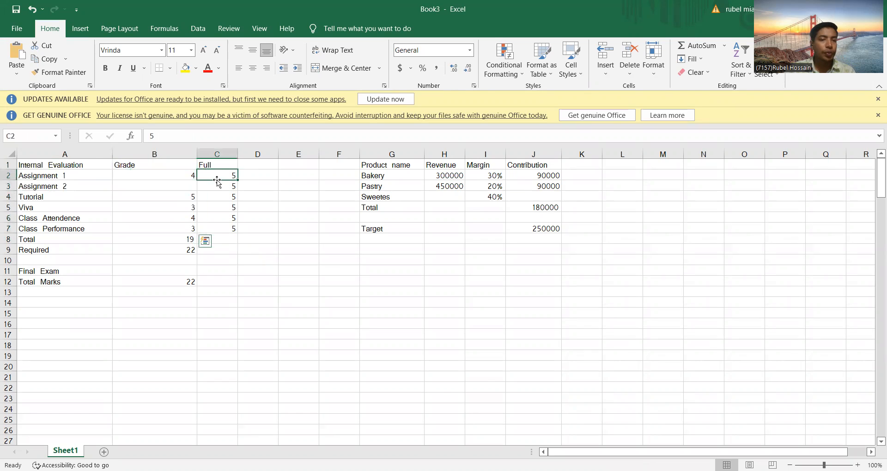
Step: Examine the grade values for Tutorial through Class Performance
{"action": "left_click", "coordinate": [171, 196]}
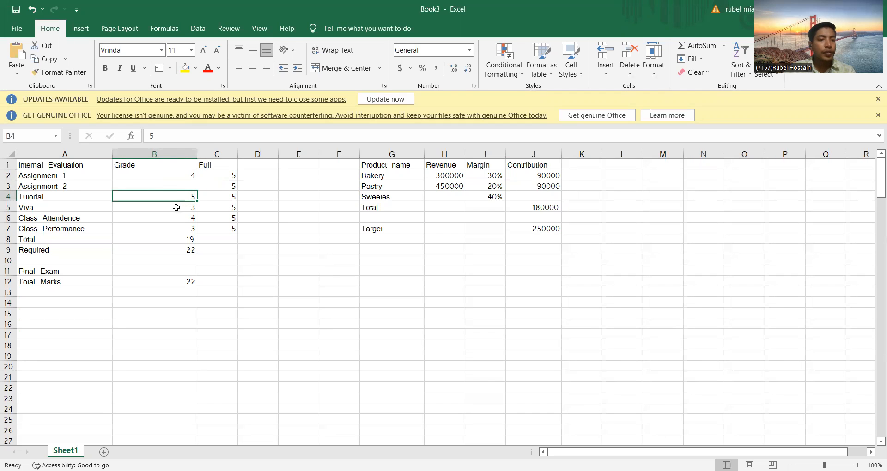
{"action": "left_click", "coordinate": [176, 207]}
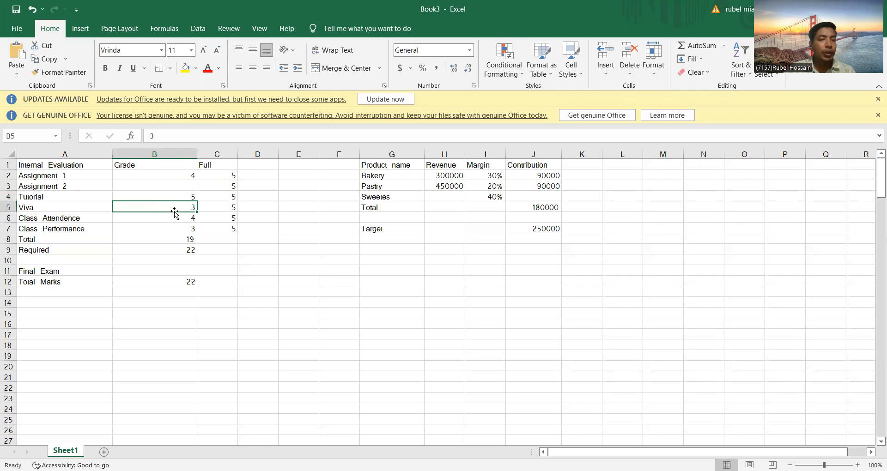
{"action": "left_click", "coordinate": [175, 216]}
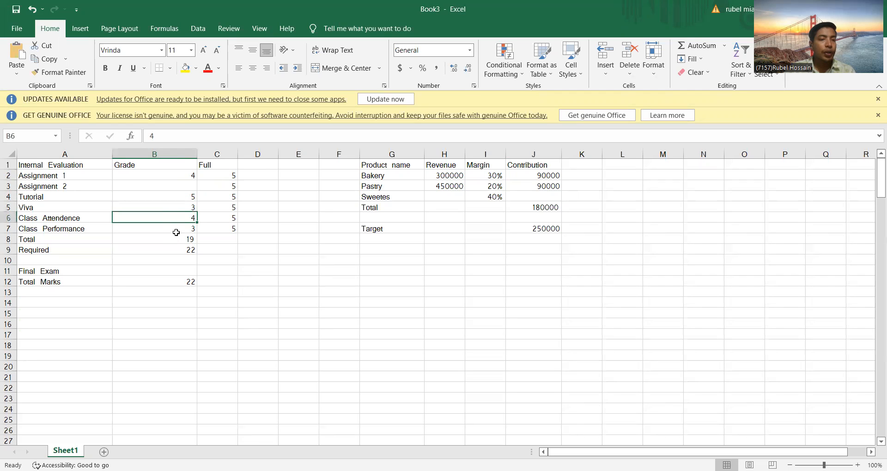
{"action": "left_click", "coordinate": [97, 232]}
{"action": "left_click", "coordinate": [149, 231]}
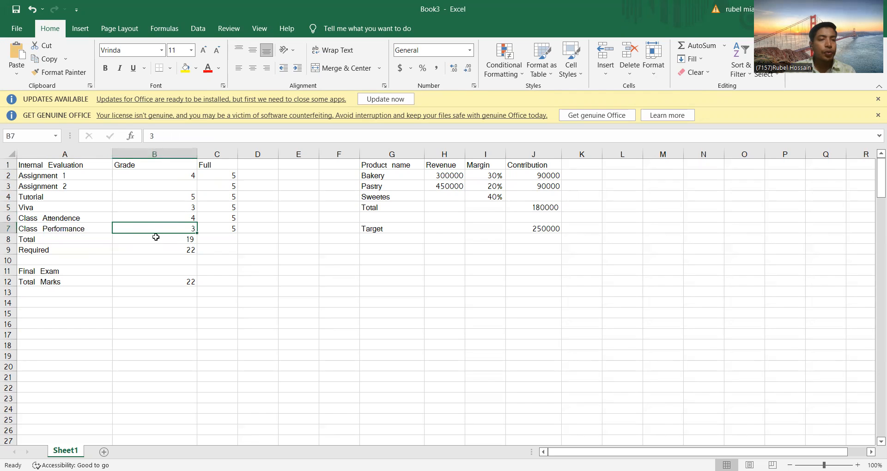
Step: Re-enter the Total grade in B8 as a SUM formula over B2:B7
{"action": "left_click", "coordinate": [162, 237]}
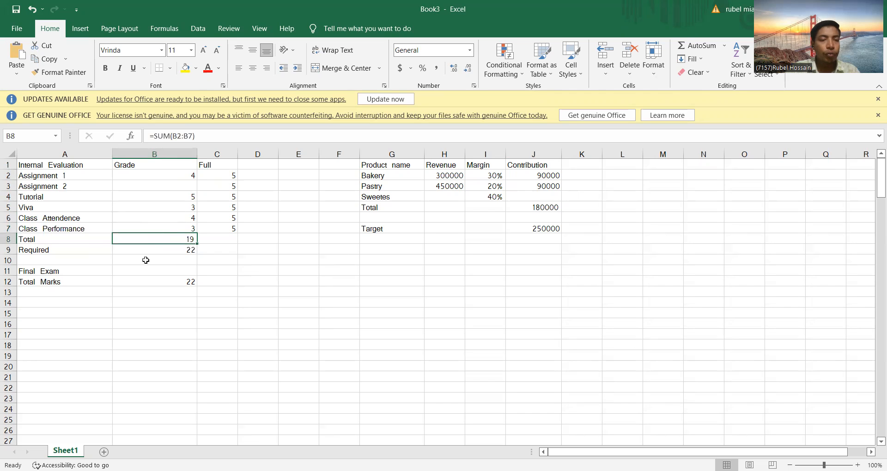
{"action": "key", "text": "BackSpace"}
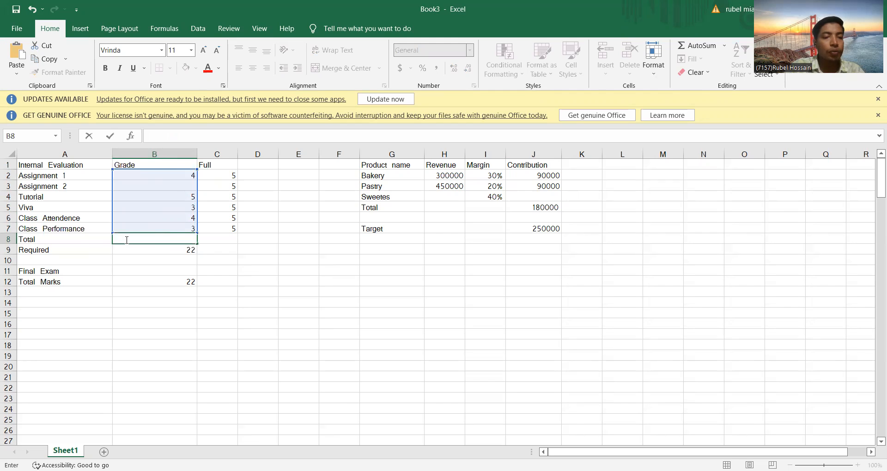
{"action": "type", "text": "="}
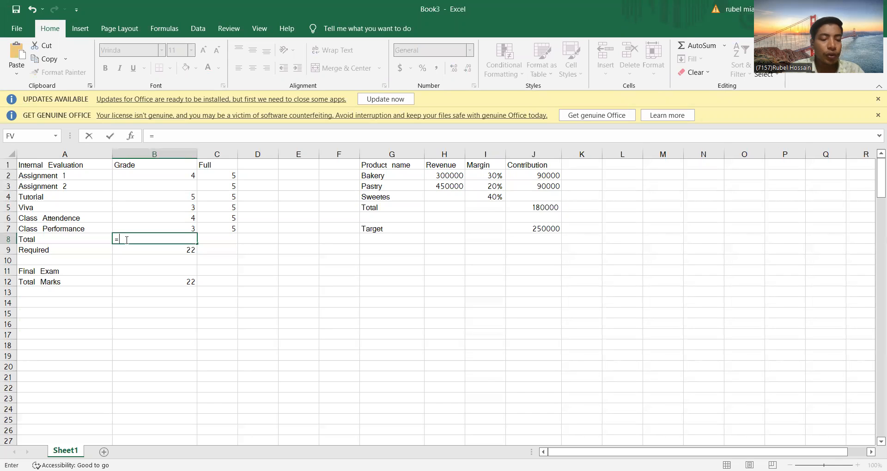
{"action": "type", "text": "su"}
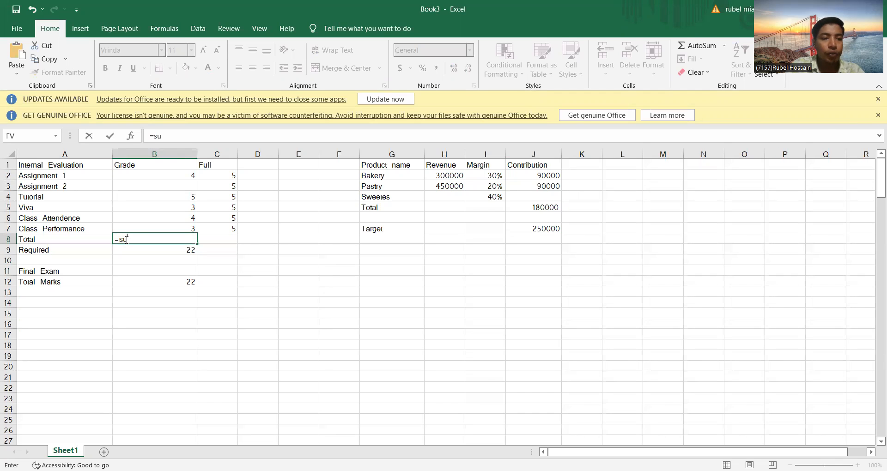
{"action": "type", "text": "m"}
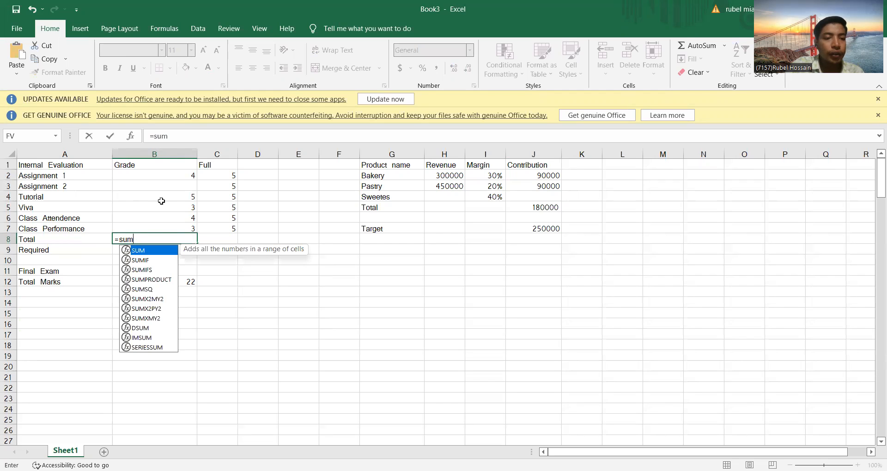
{"action": "type", "text": "("}
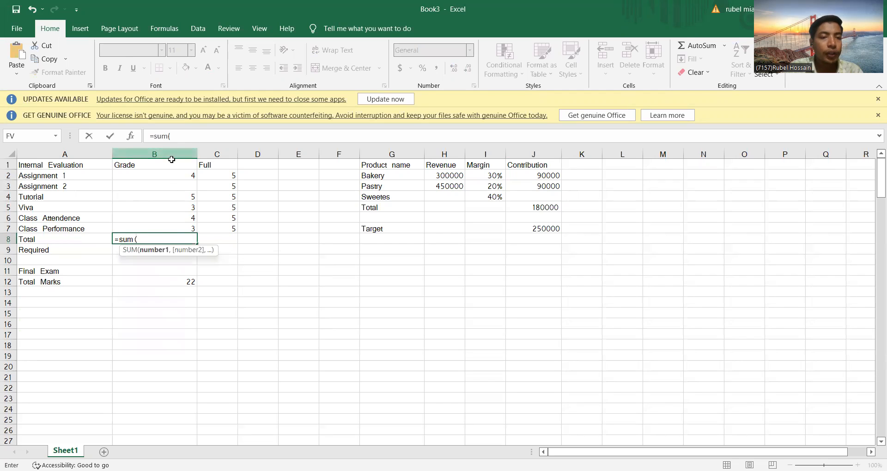
{"action": "left_click_drag", "start_coordinate": [179, 173], "coordinate": [193, 228]}
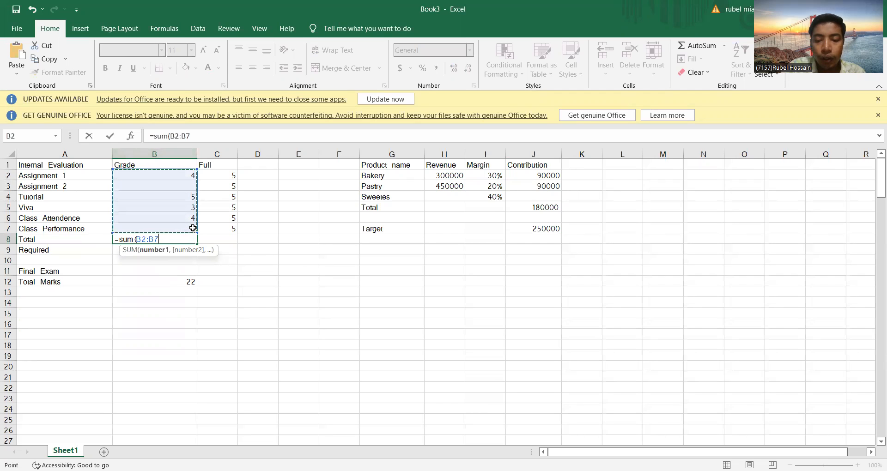
{"action": "type", "text": ")"}
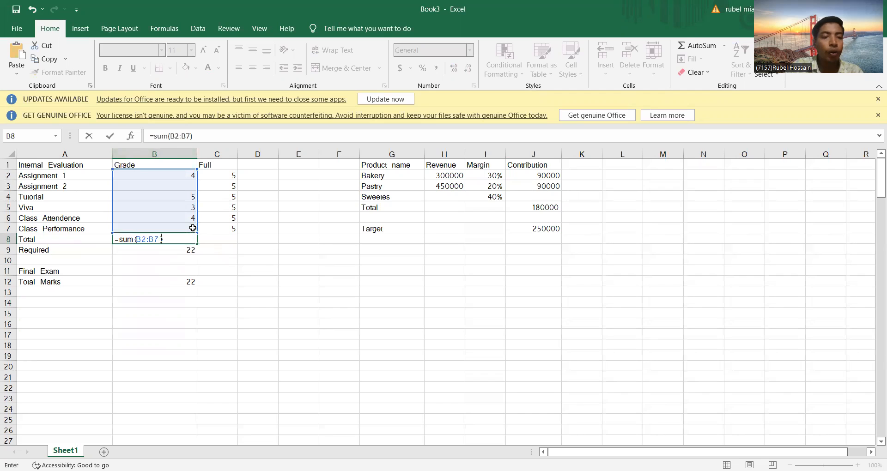
{"action": "key", "text": "Return"}
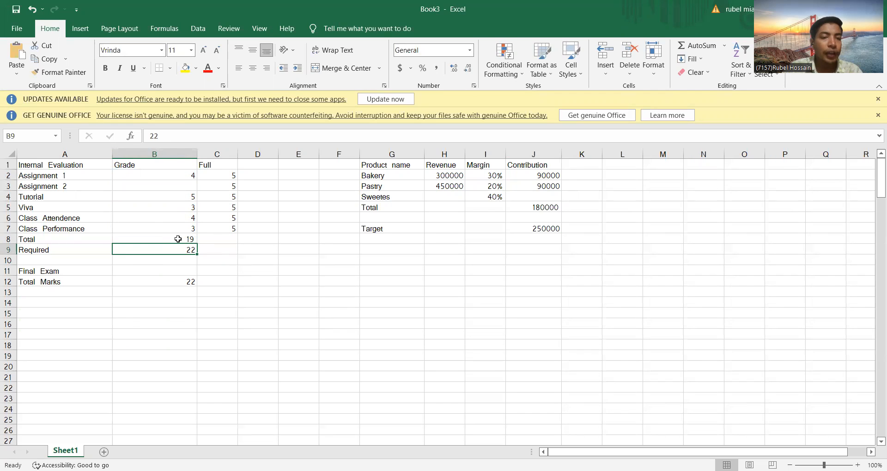
Step: Open Goal Seek and set its set cell to the Total grade B8
{"action": "left_click", "coordinate": [185, 186]}
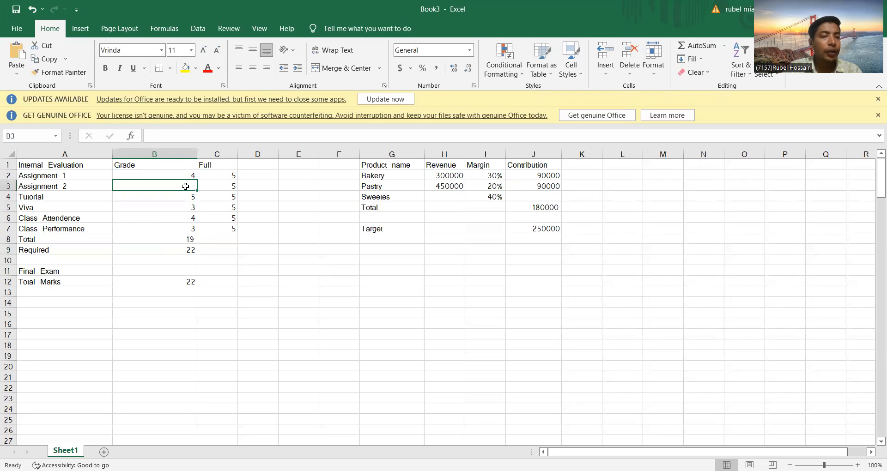
{"action": "left_click", "coordinate": [171, 250]}
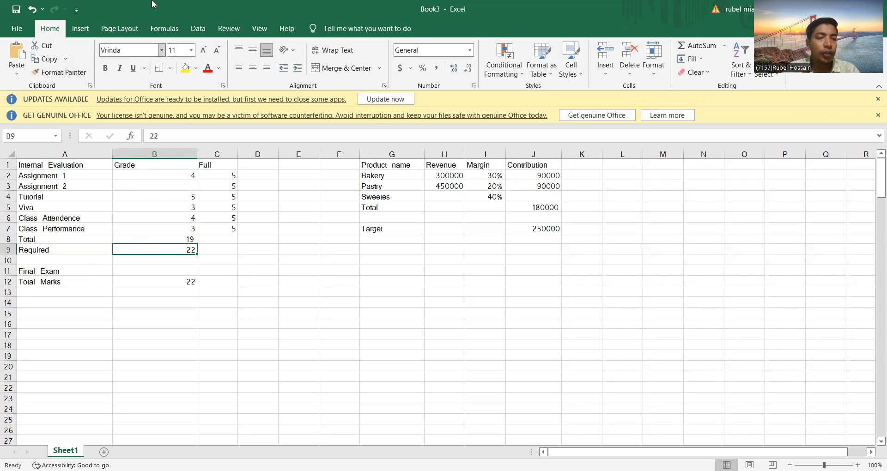
{"action": "left_click", "coordinate": [191, 29]}
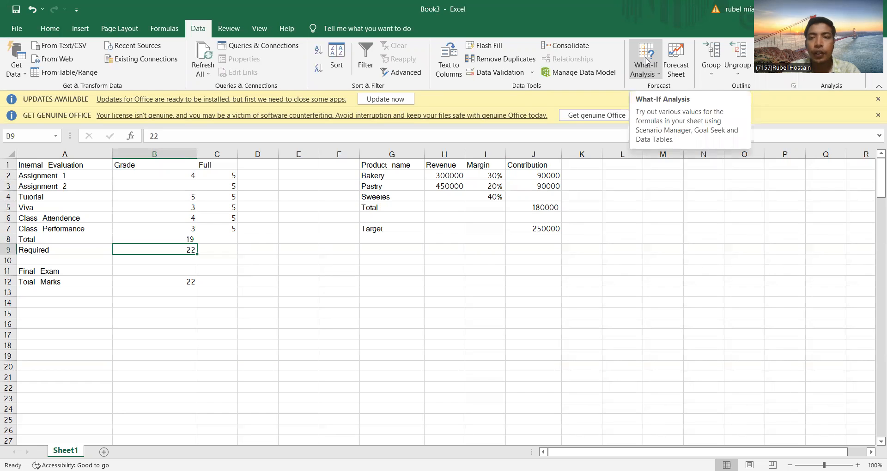
{"action": "left_click", "coordinate": [647, 60]}
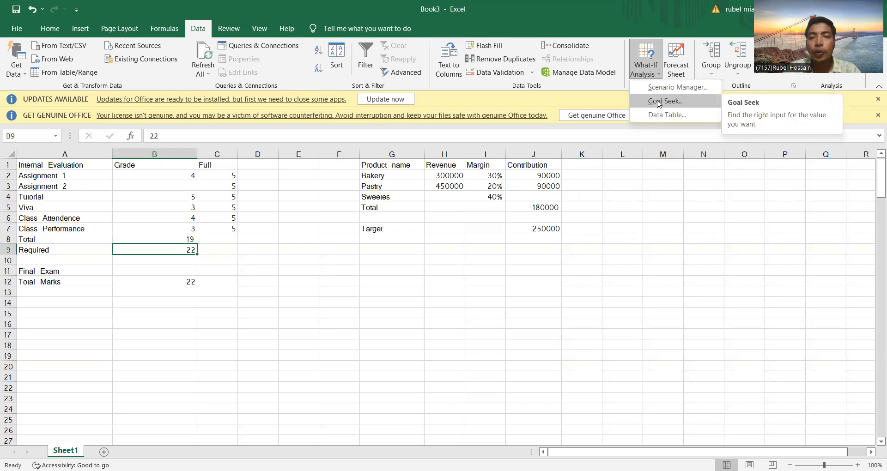
{"action": "left_click", "coordinate": [660, 102]}
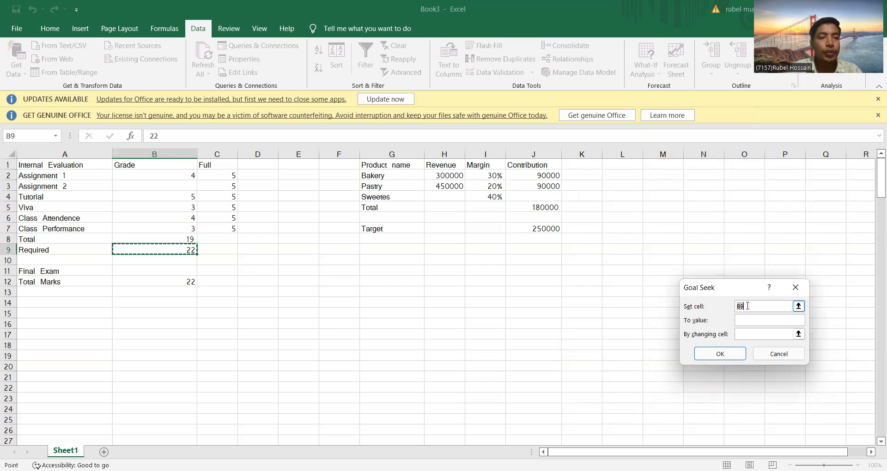
{"action": "key", "text": "BackSpace"}
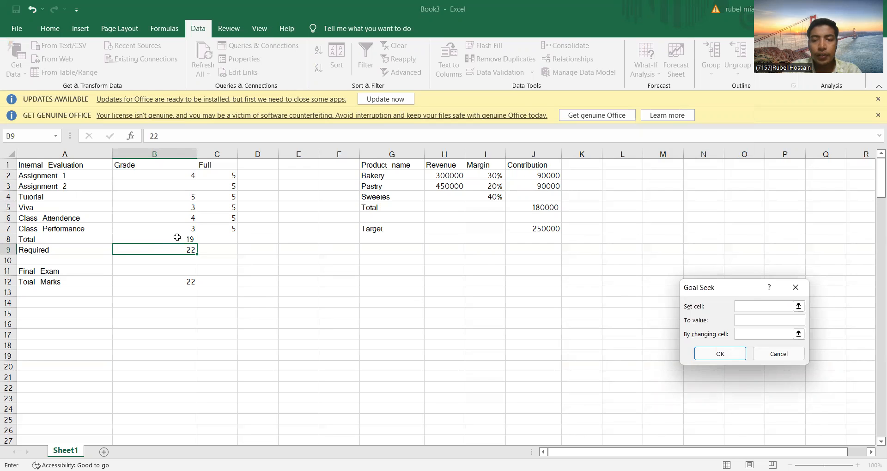
{"action": "left_click", "coordinate": [175, 238]}
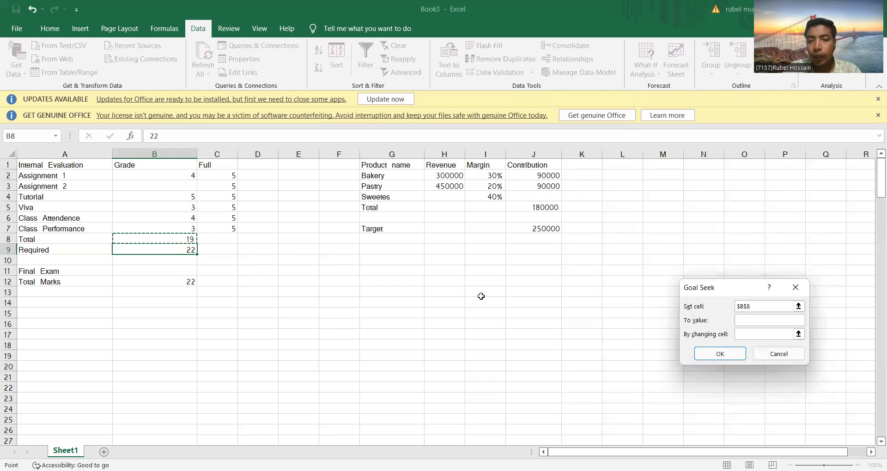
Step: Goal-seek the total to the value 22 by changing the Assignment 2 grade in B3, and accept the result
{"action": "left_click", "coordinate": [751, 318]}
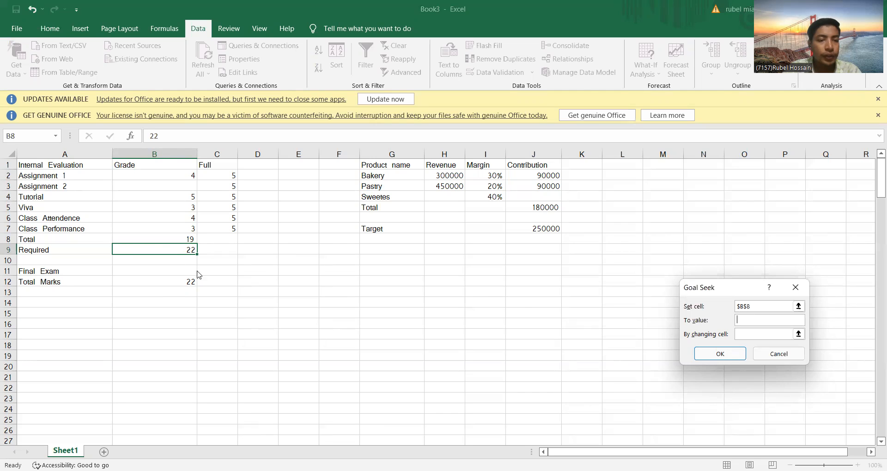
{"action": "type", "text": "22"}
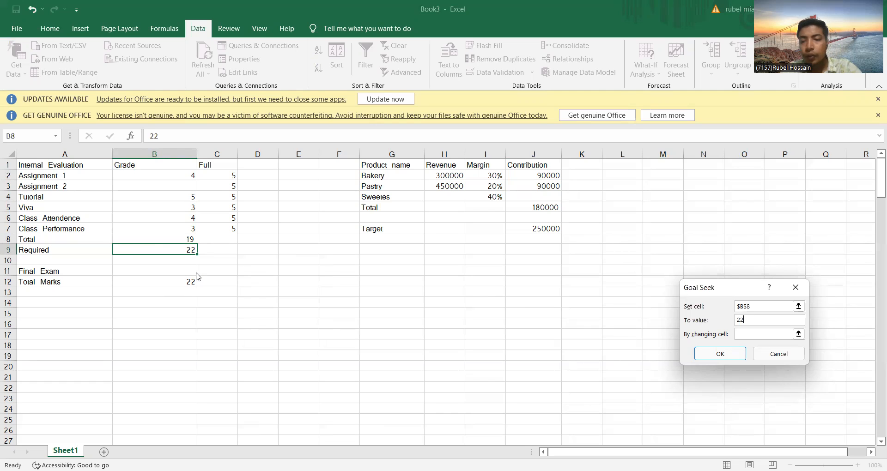
{"action": "left_click", "coordinate": [743, 334]}
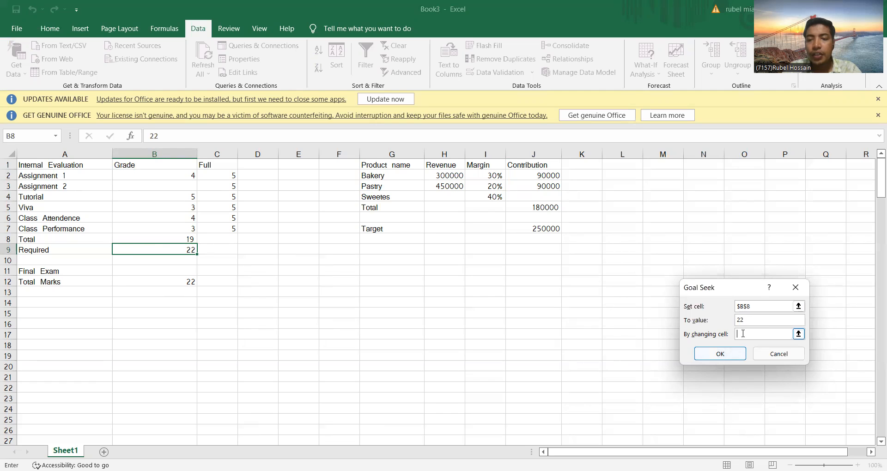
{"action": "left_click", "coordinate": [175, 185]}
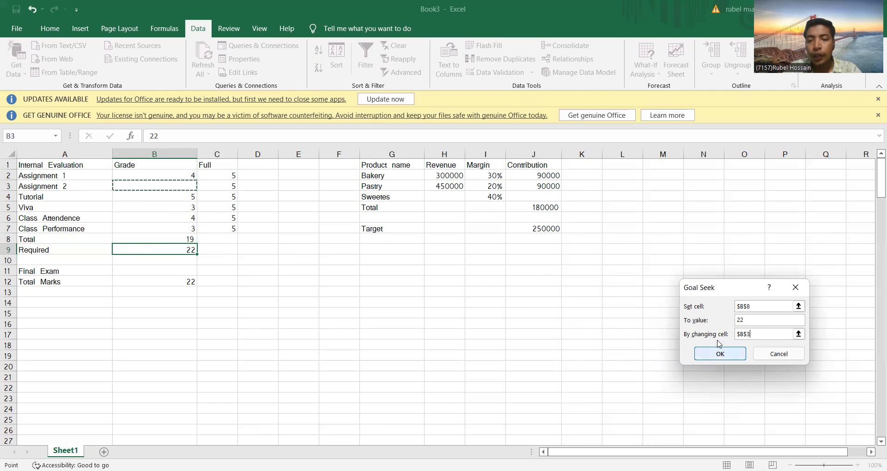
{"action": "key", "text": "Tab"}
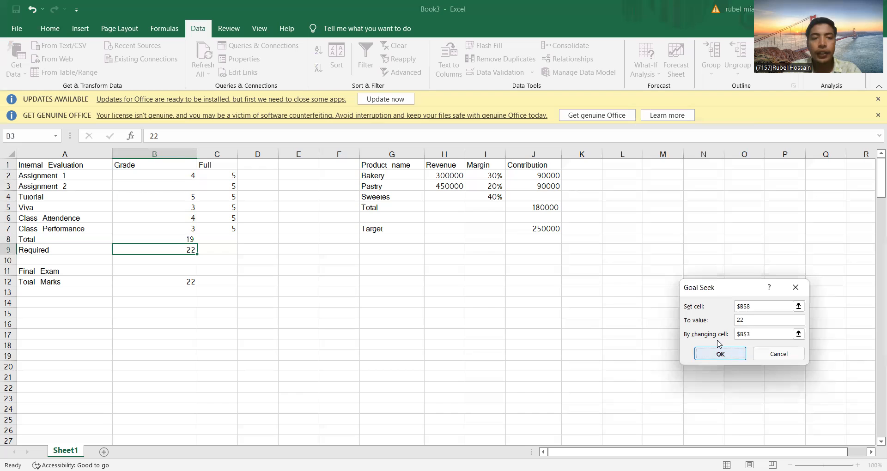
{"action": "key", "text": "Return"}
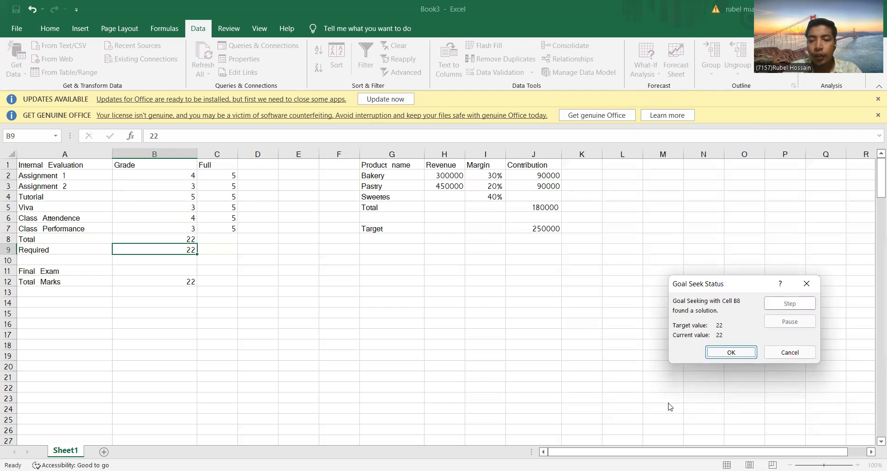
{"action": "key", "text": "Return"}
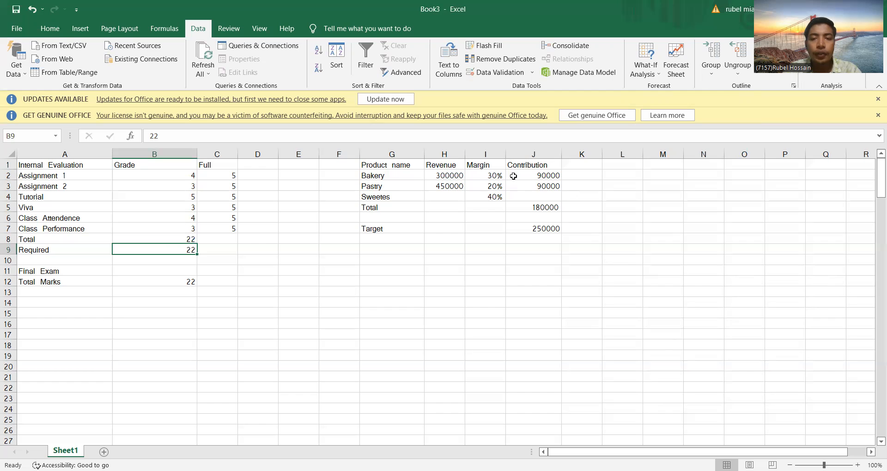
Step: Re-enter the Bakery contribution in J2 as the formula =H2*I2
{"action": "left_click", "coordinate": [530, 176]}
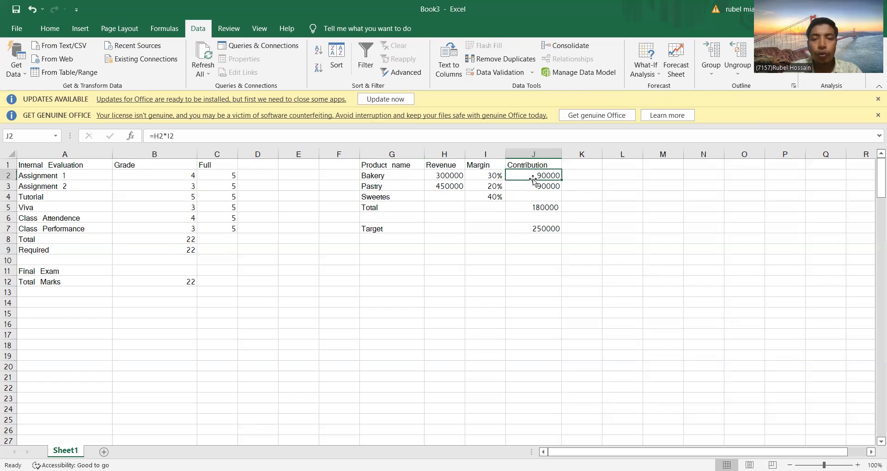
{"action": "key", "text": "BackSpace"}
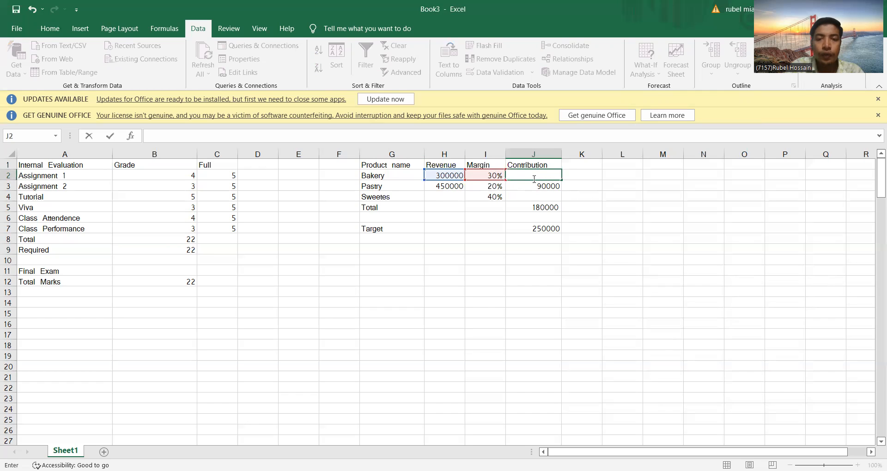
{"action": "type", "text": "="}
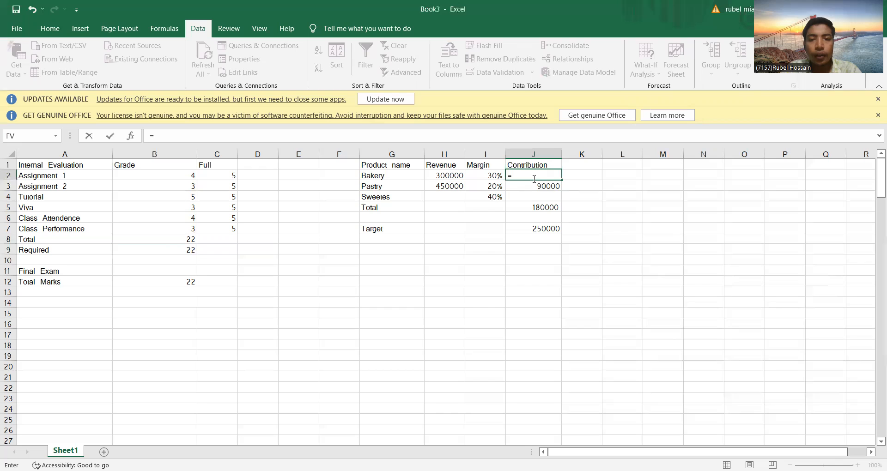
{"action": "left_click", "coordinate": [451, 176]}
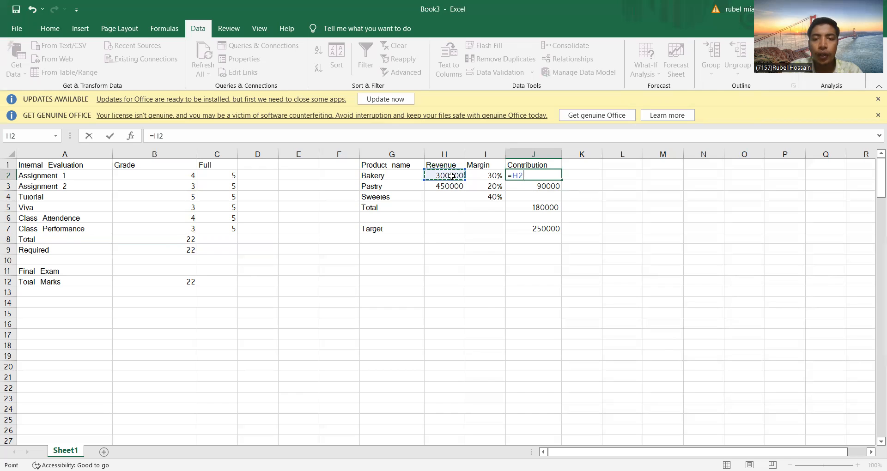
{"action": "type", "text": "*"}
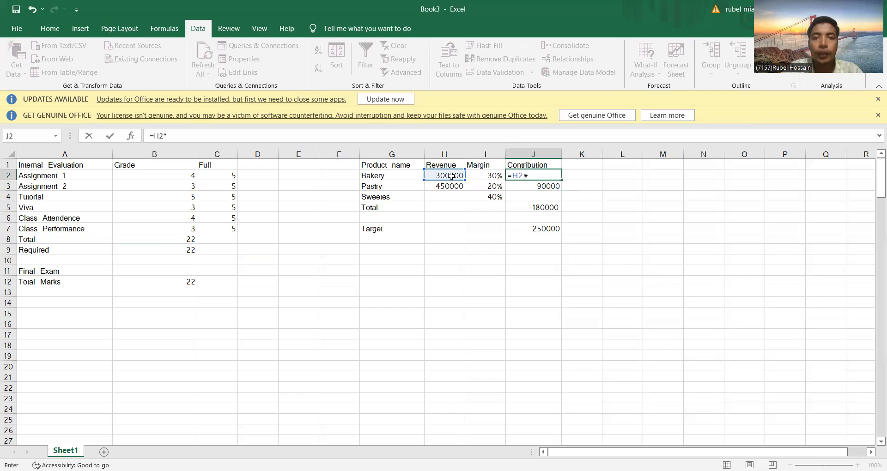
{"action": "left_click", "coordinate": [490, 181]}
{"action": "left_click", "coordinate": [490, 180]}
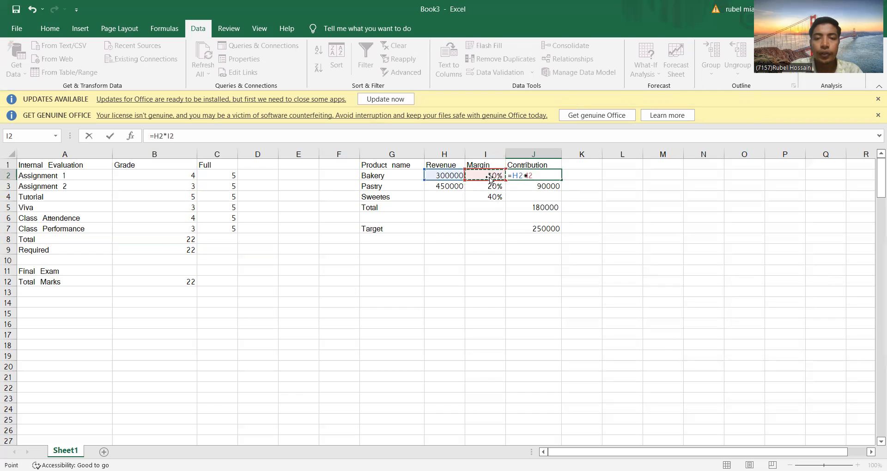
{"action": "key", "text": "Return"}
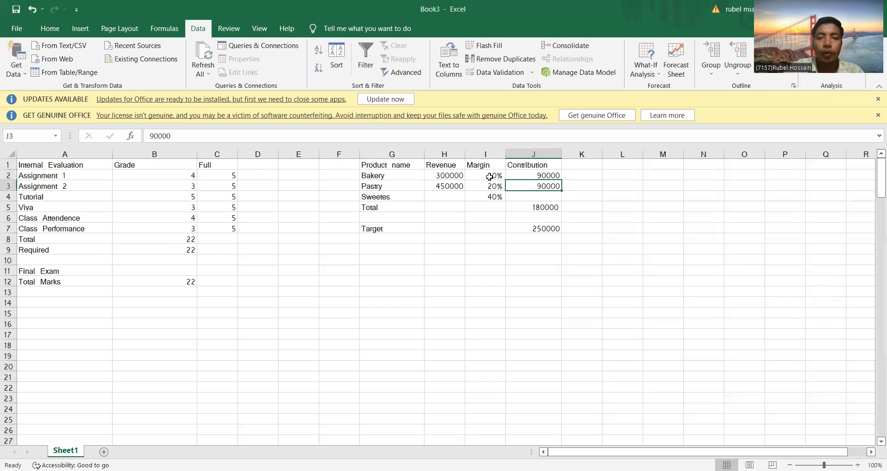
Step: Replace the Pastry contribution in J3 with the formula =H3*I3
{"action": "double_click", "coordinate": [533, 186]}
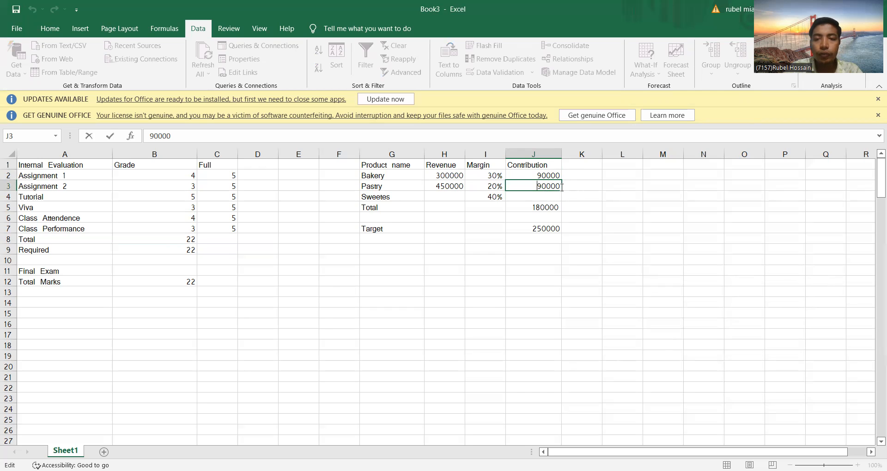
{"action": "key", "text": "BackSpace"}
{"action": "key", "text": "BackSpace"}
{"action": "key", "text": "BackSpace"}
{"action": "key", "text": "BackSpace"}
{"action": "key", "text": "BackSpace"}
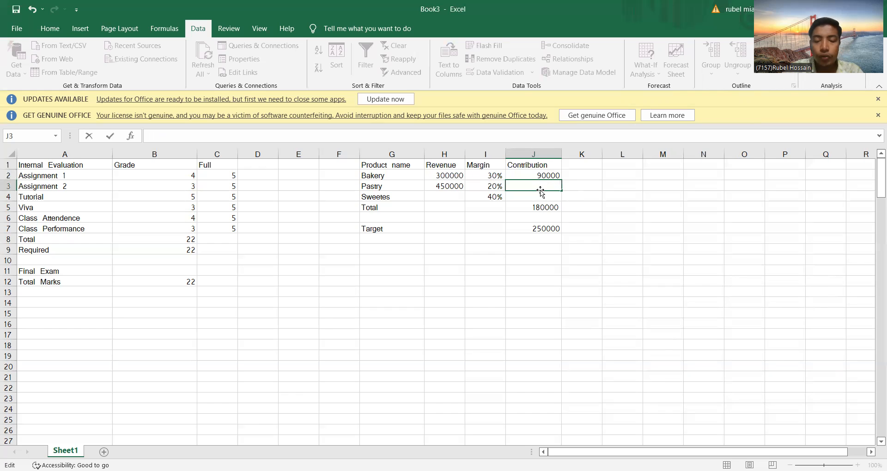
{"action": "type", "text": "="}
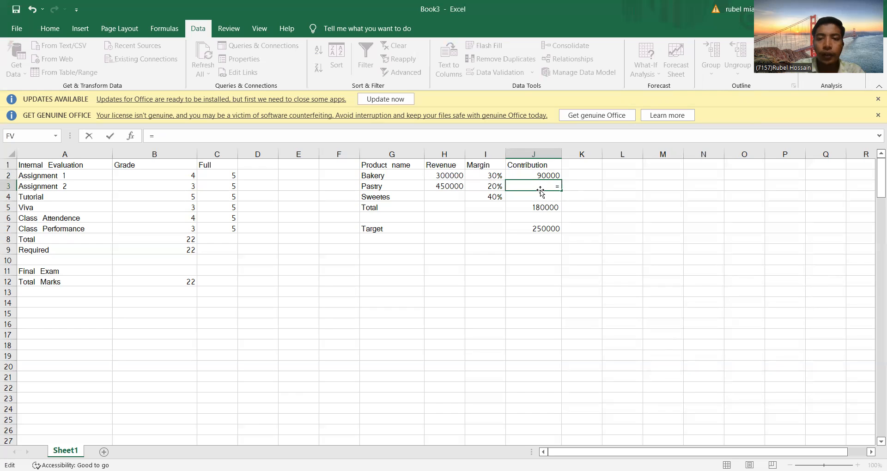
{"action": "left_click", "coordinate": [443, 186]}
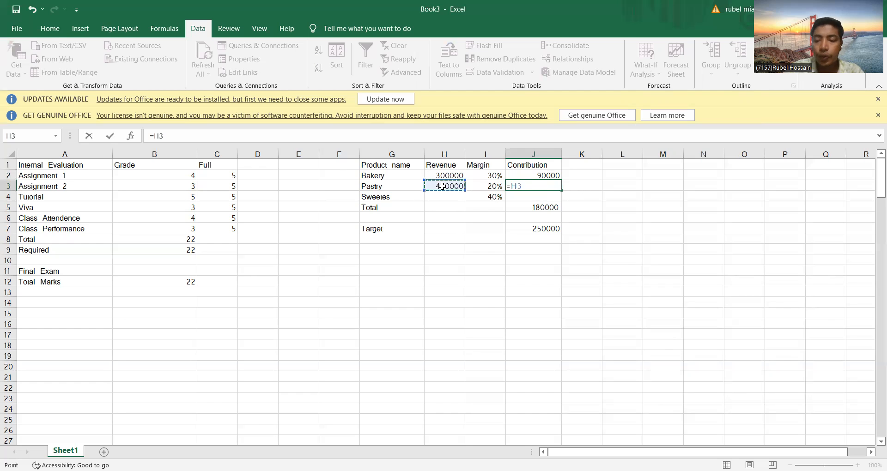
{"action": "type", "text": "*"}
{"action": "left_click", "coordinate": [495, 186]}
{"action": "key", "text": "Return"}
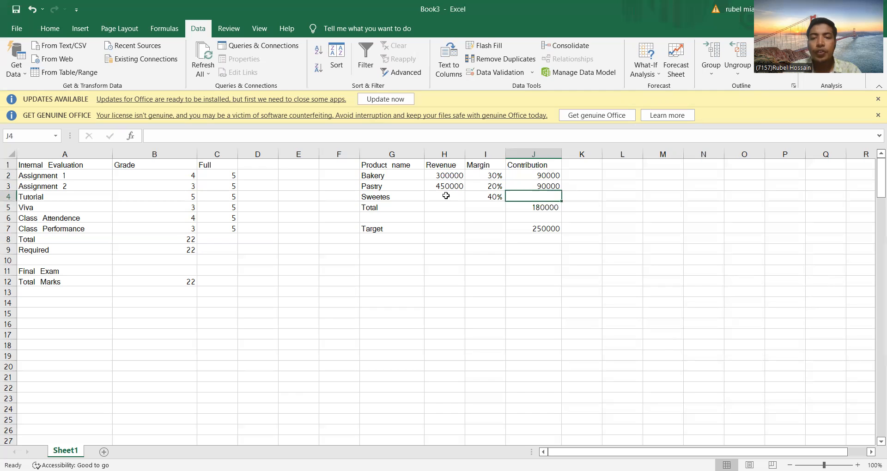
Step: Re-enter the contribution Total in J5 as a SUM formula over J2:J4
{"action": "left_click", "coordinate": [541, 208]}
{"action": "key", "text": "BackSpace"}
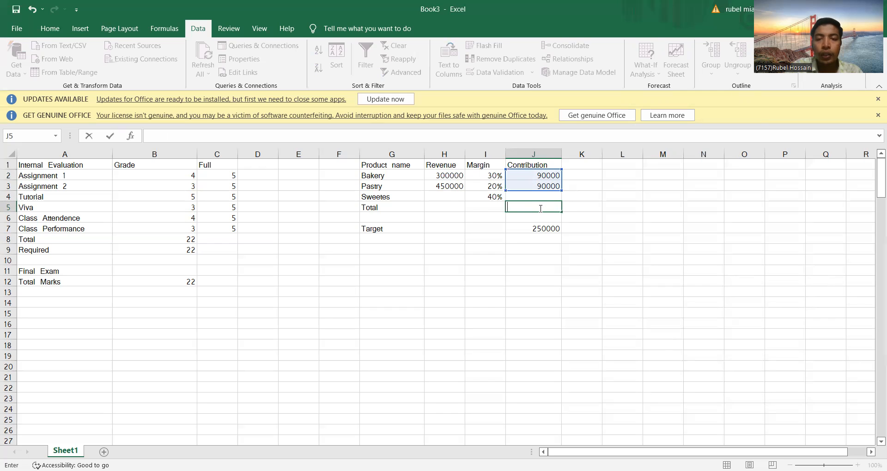
{"action": "type", "text": "="}
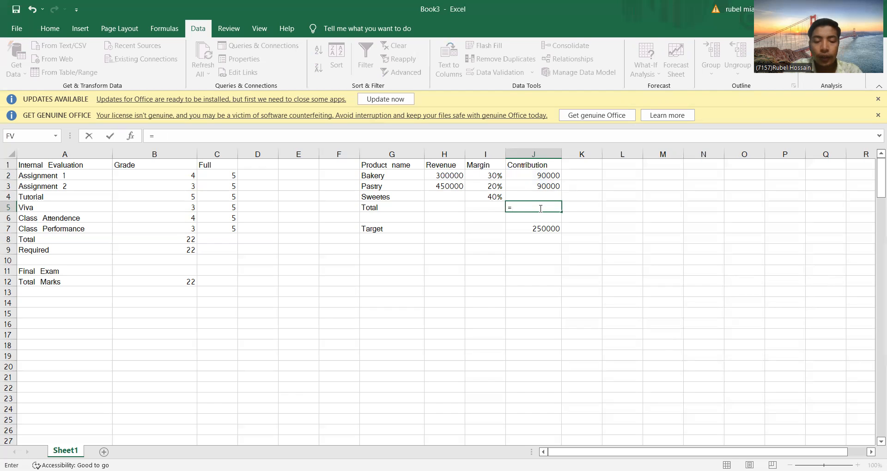
{"action": "type", "text": "su"}
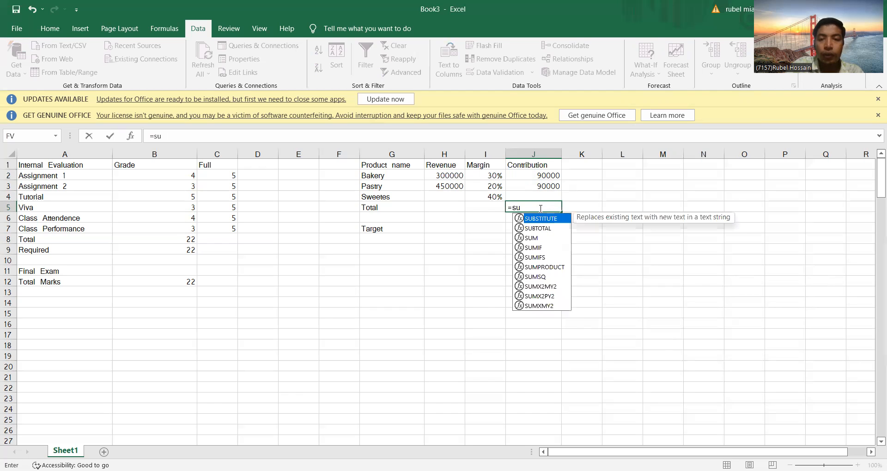
{"action": "type", "text": "m("}
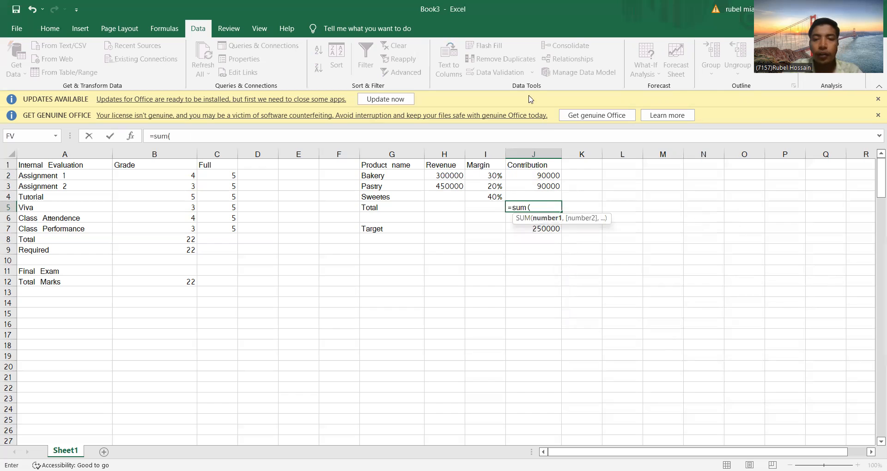
{"action": "left_click_drag", "start_coordinate": [540, 178], "coordinate": [543, 194]}
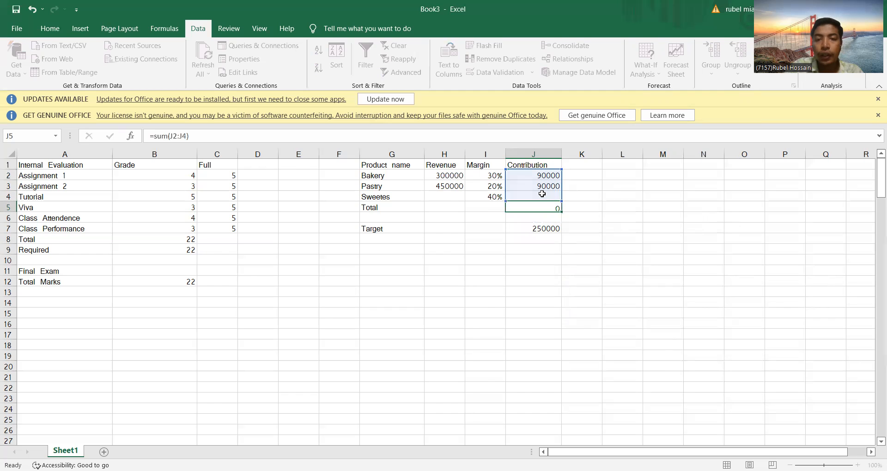
{"action": "key", "text": "Return"}
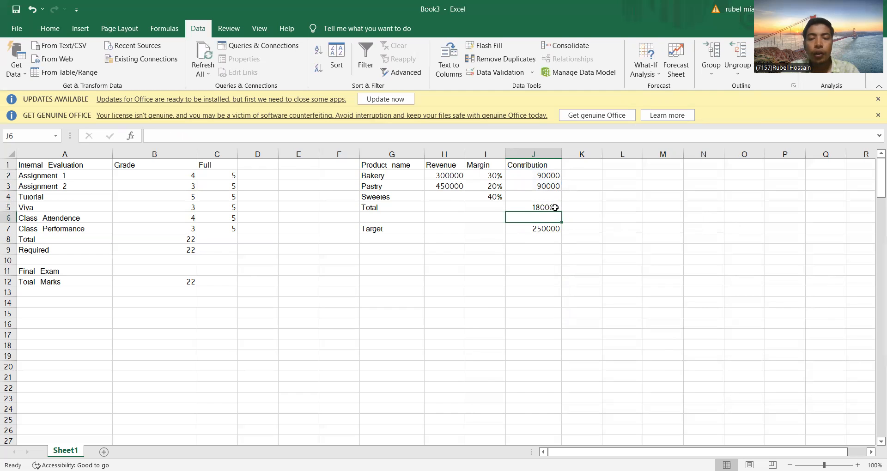
Step: Open Goal Seek with the Total contribution J5 as set cell and 250000 as the target value
{"action": "left_click", "coordinate": [530, 230]}
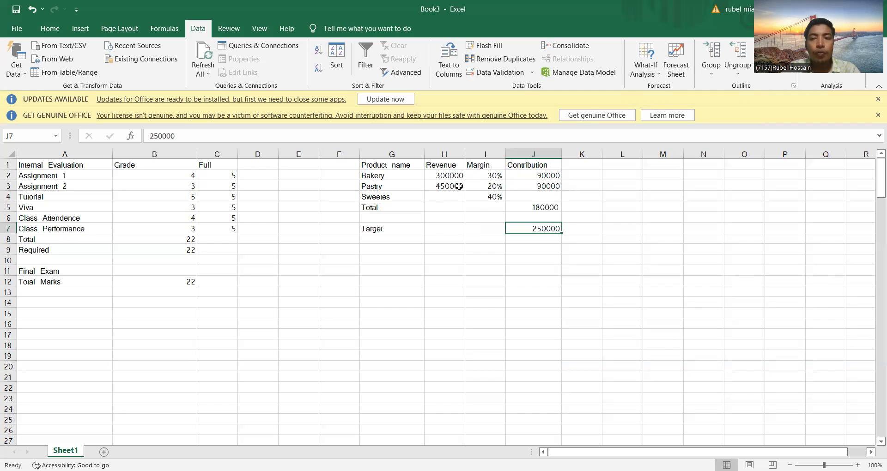
{"action": "left_click", "coordinate": [649, 61]}
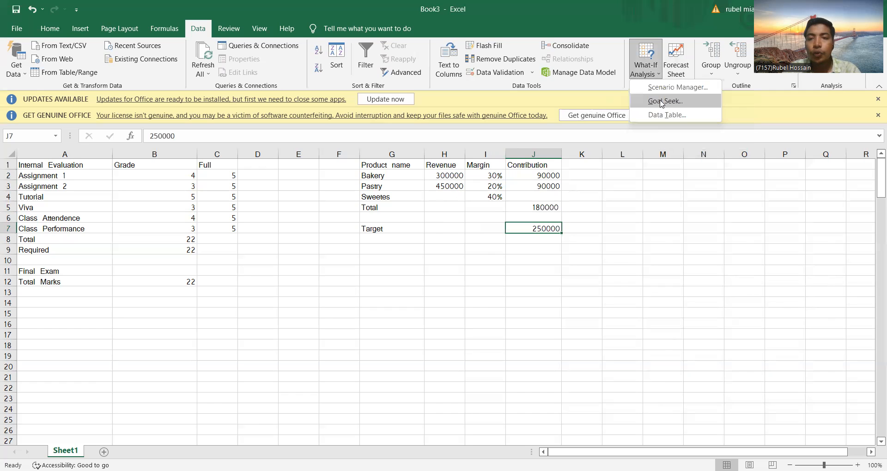
{"action": "left_click", "coordinate": [662, 102]}
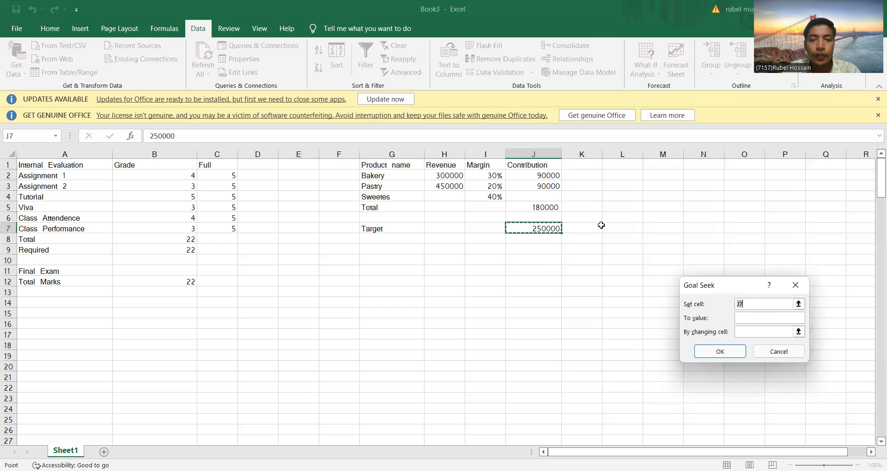
{"action": "left_click", "coordinate": [551, 206]}
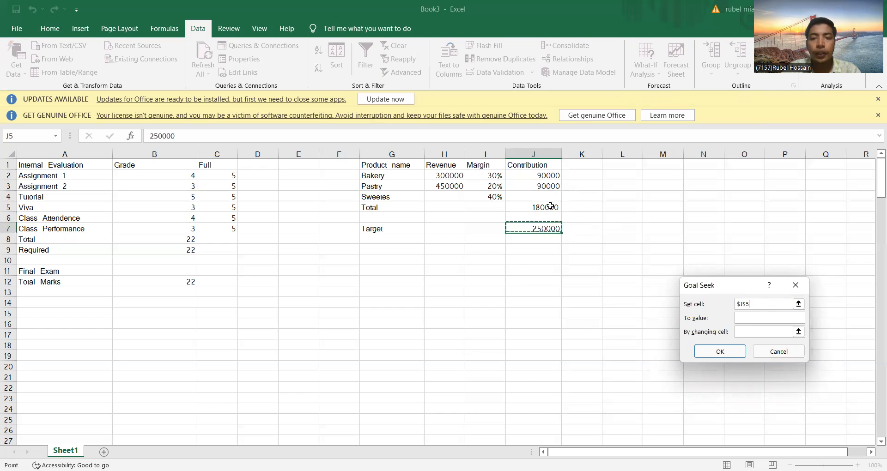
{"action": "left_click", "coordinate": [746, 318]}
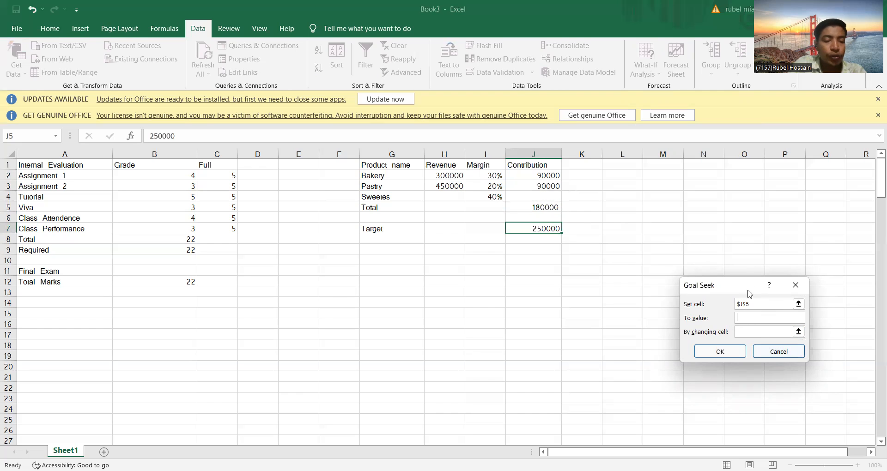
{"action": "type", "text": "25"}
{"action": "type", "text": "0000"}
Step: Try to goal-seek by changing the Sweetes revenue cell H4, and accept the outcome
{"action": "left_click", "coordinate": [756, 333]}
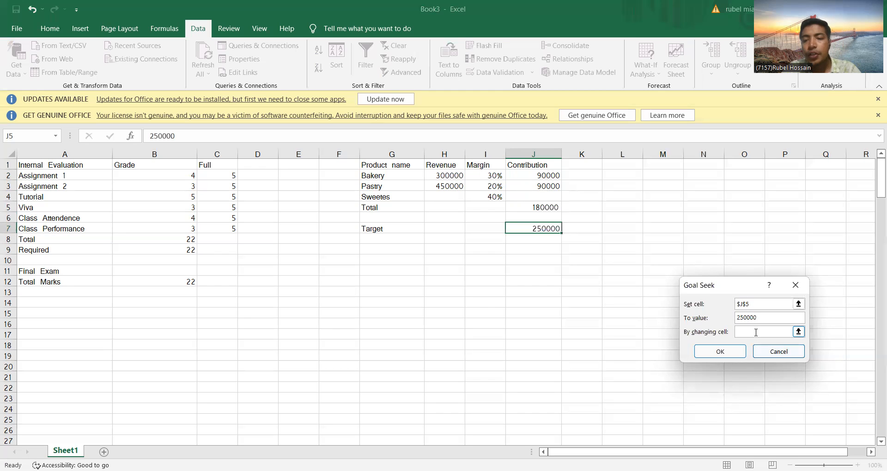
{"action": "left_click", "coordinate": [437, 197]}
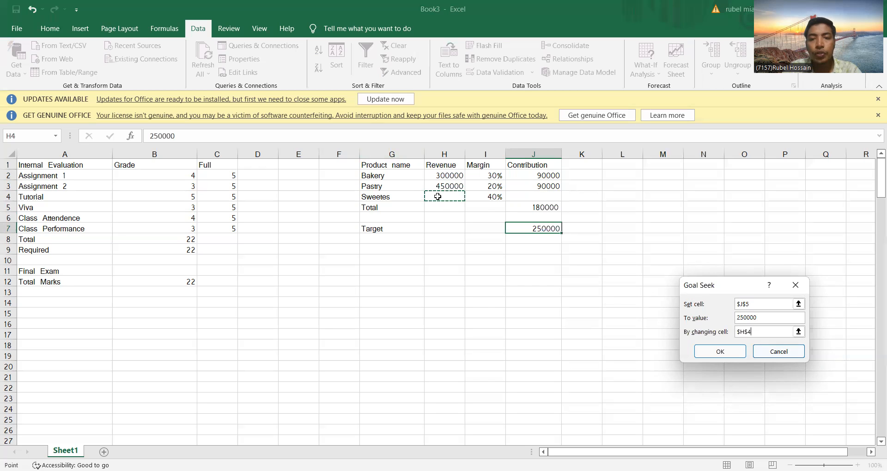
{"action": "left_click", "coordinate": [471, 197]}
{"action": "left_click_drag", "start_coordinate": [471, 198], "coordinate": [458, 196]}
{"action": "left_click", "coordinate": [459, 196]}
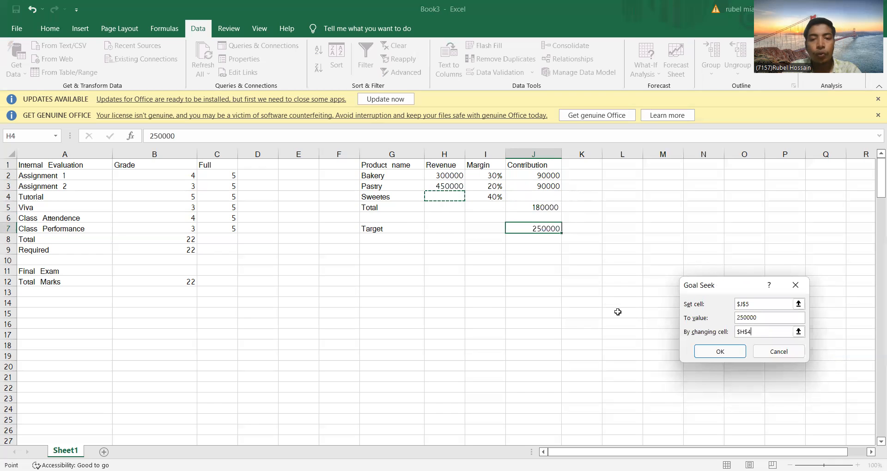
{"action": "key", "text": "Tab"}
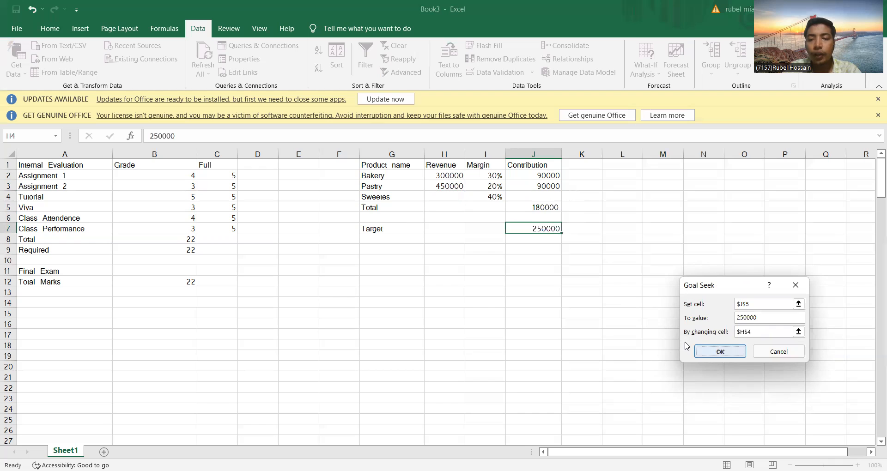
{"action": "key", "text": "Return"}
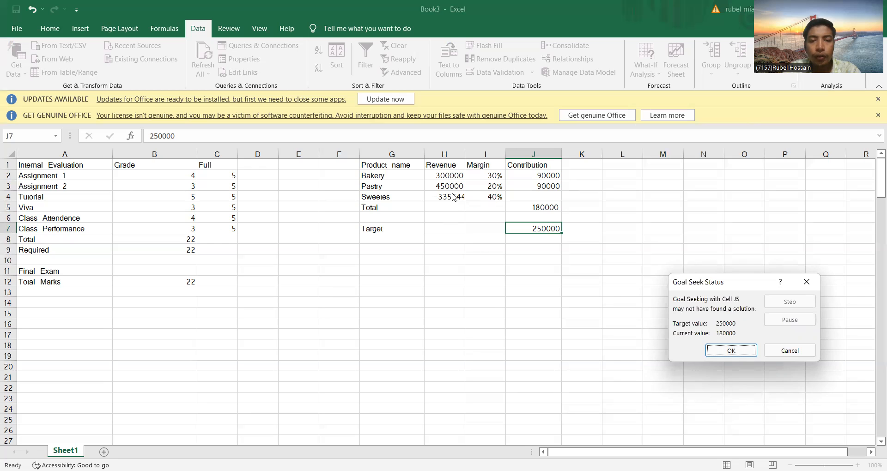
{"action": "left_click", "coordinate": [732, 346]}
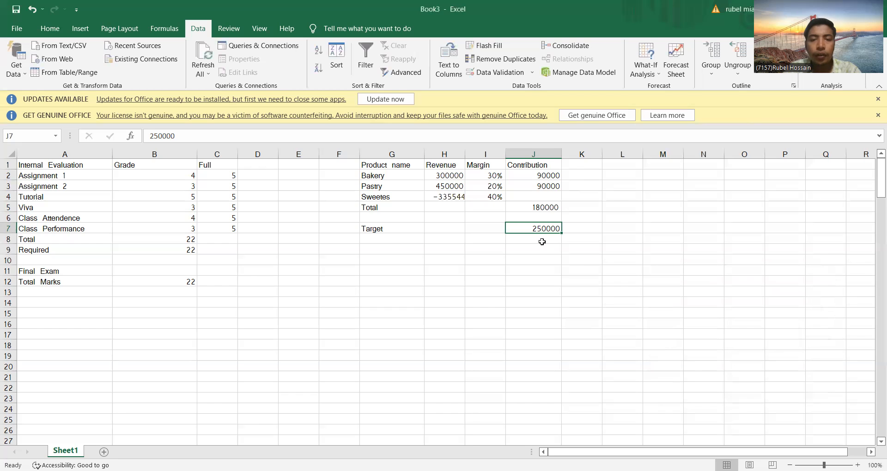
Step: Clear the Goal Seek result from the Sweetes revenue cell H4
{"action": "left_click", "coordinate": [460, 196]}
{"action": "key", "text": "BackSpace"}
{"action": "key", "text": "F2"}
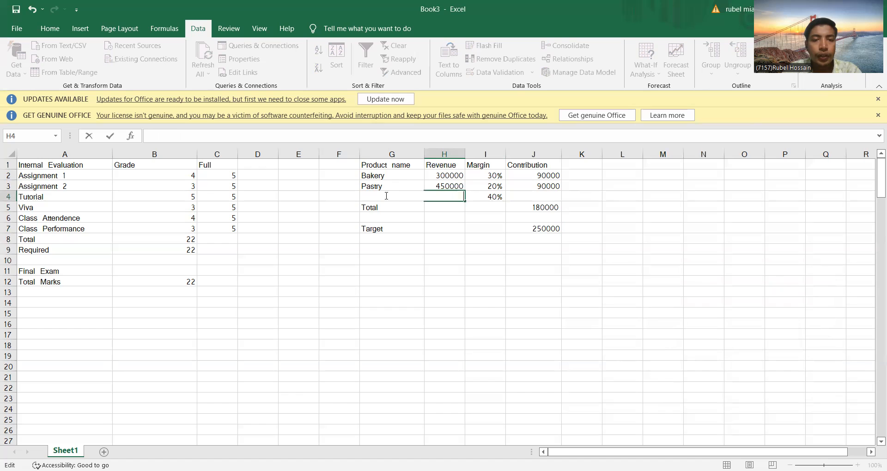
{"action": "left_click", "coordinate": [393, 182]}
{"action": "left_click", "coordinate": [447, 200]}
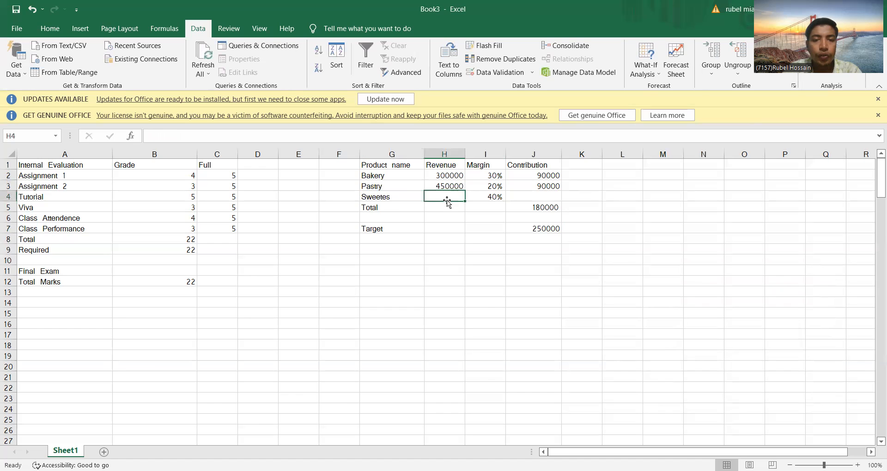
{"action": "left_click", "coordinate": [640, 64]}
{"action": "left_click", "coordinate": [664, 102]}
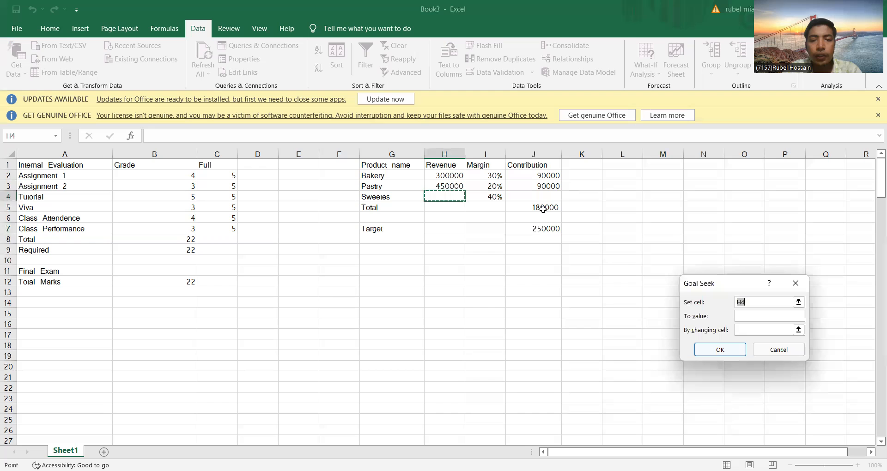
{"action": "left_click", "coordinate": [534, 197]}
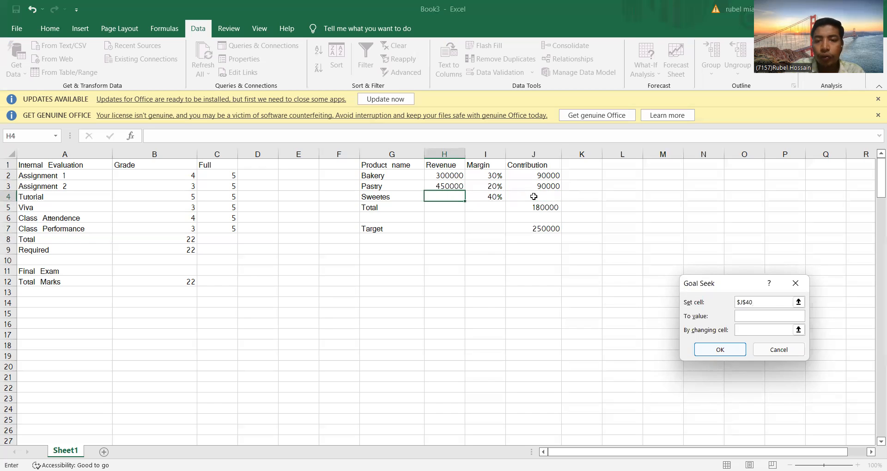
{"action": "left_click", "coordinate": [796, 284]}
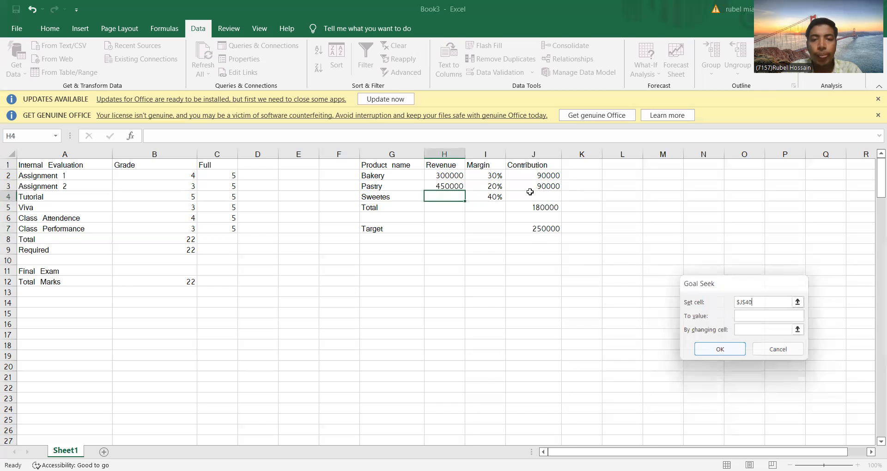
{"action": "left_click", "coordinate": [529, 196]}
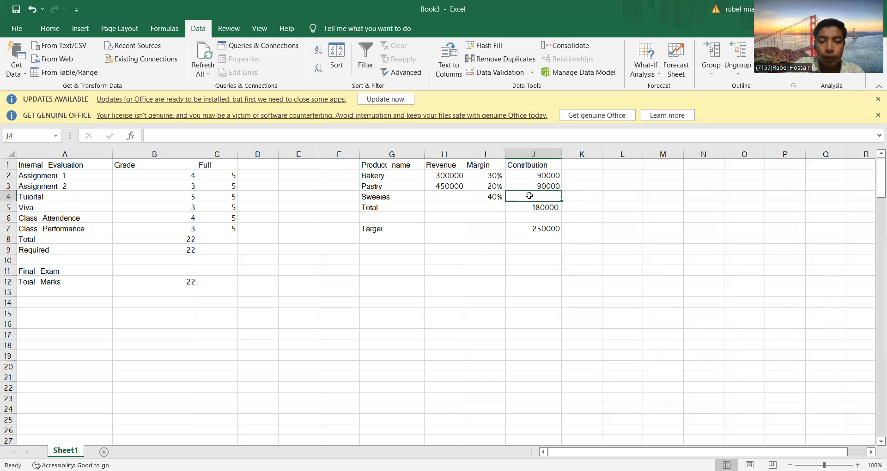
Step: Enter a formula in the Sweetes contribution cell J4 multiplying revenue H4 by margin I4
{"action": "type", "text": "0"}
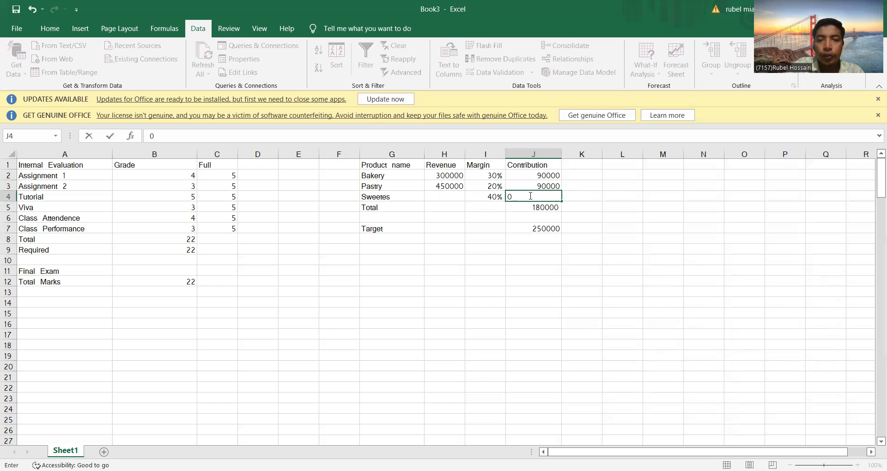
{"action": "key", "text": "BackSpace"}
{"action": "type", "text": "="}
{"action": "left_click", "coordinate": [460, 197]}
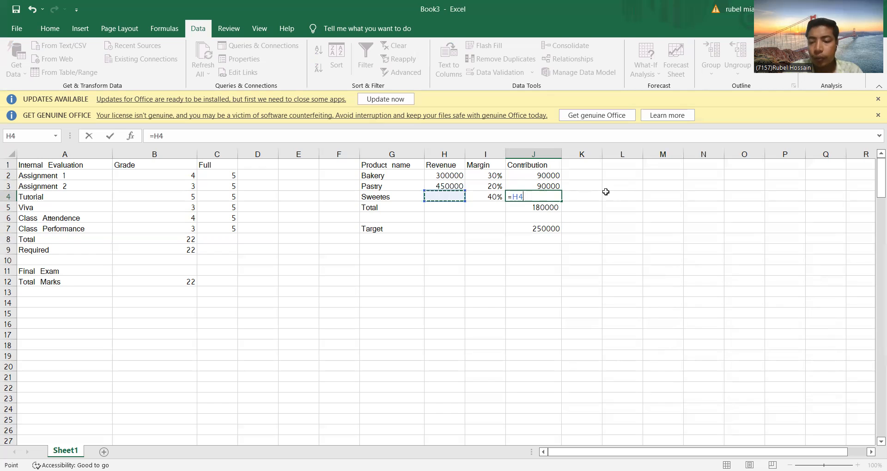
{"action": "type", "text": "*"}
{"action": "left_click", "coordinate": [492, 199]}
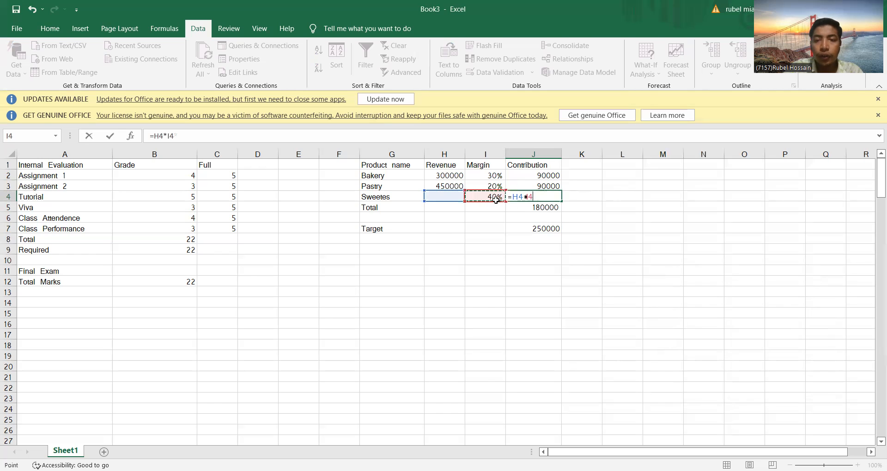
{"action": "key", "text": "Return"}
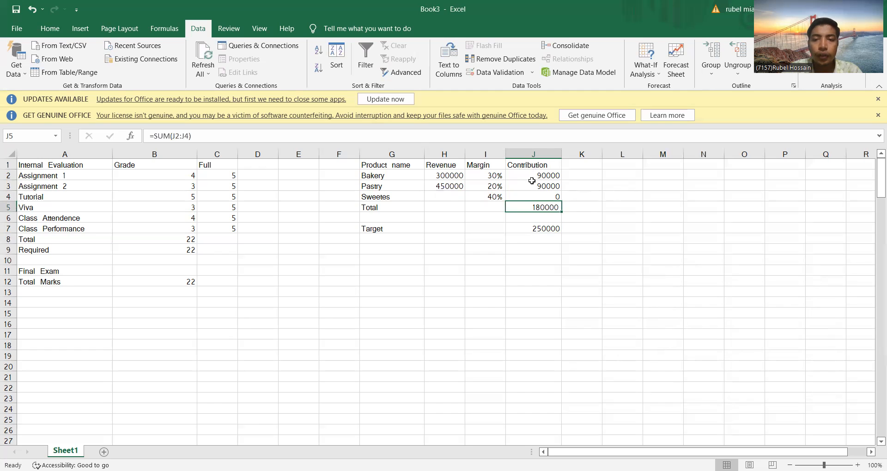
Step: Rebuild the Total contribution in J5 as =SUM over the contribution range J2:J4
{"action": "double_click", "coordinate": [550, 207]}
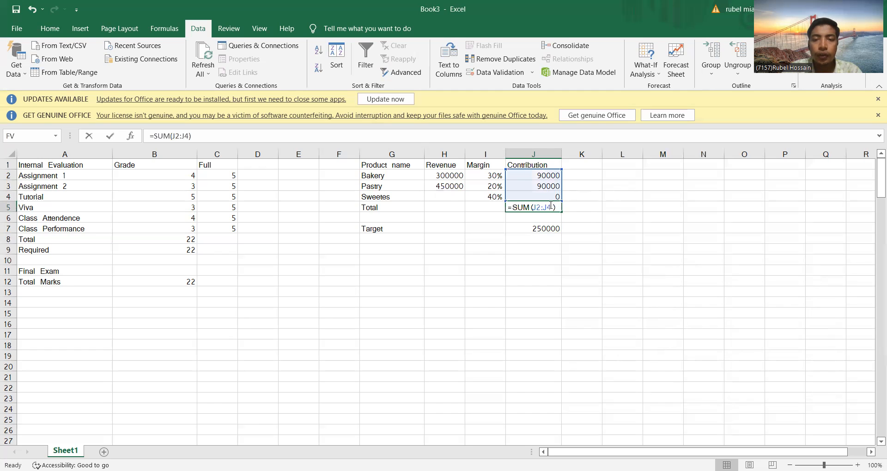
{"action": "key", "text": "BackSpace"}
{"action": "key", "text": "BackSpace"}
{"action": "key", "text": "BackSpace"}
{"action": "key", "text": "BackSpace"}
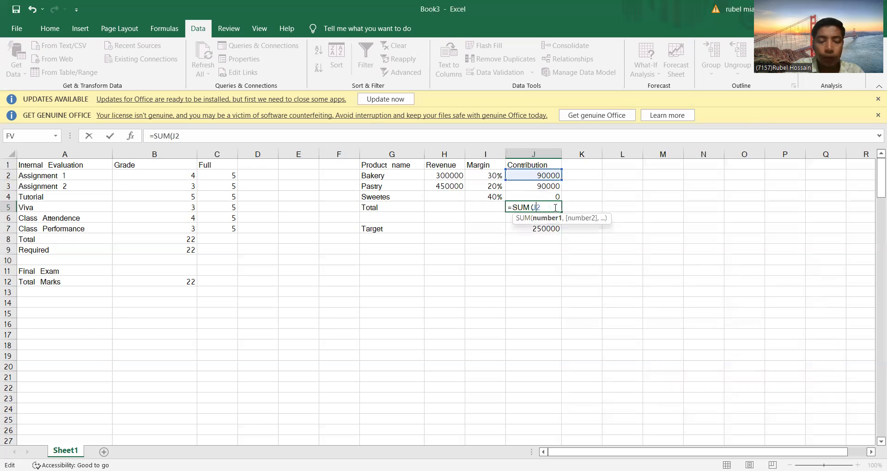
{"action": "key", "text": "BackSpace"}
{"action": "key", "text": "BackSpace"}
{"action": "key", "text": "BackSpace"}
{"action": "key", "text": "BackSpace"}
{"action": "key", "text": "BackSpace"}
{"action": "key", "text": "BackSpace"}
{"action": "key", "text": "BackSpace"}
{"action": "type", "text": "="}
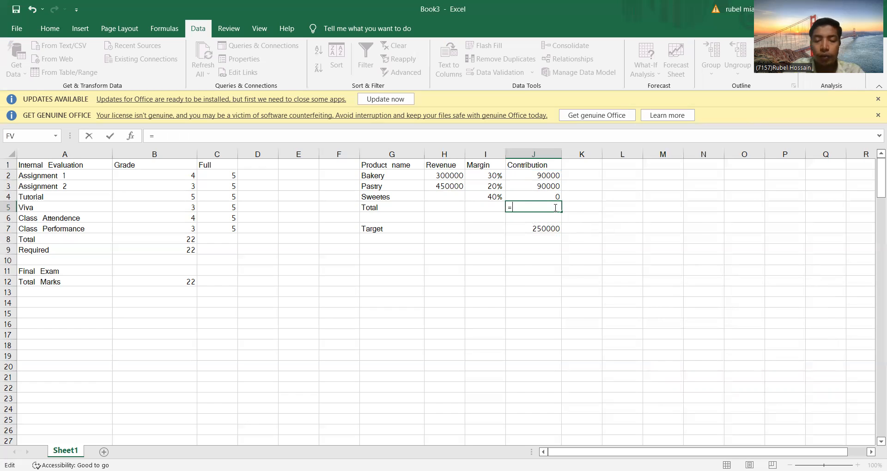
{"action": "type", "text": "sum("}
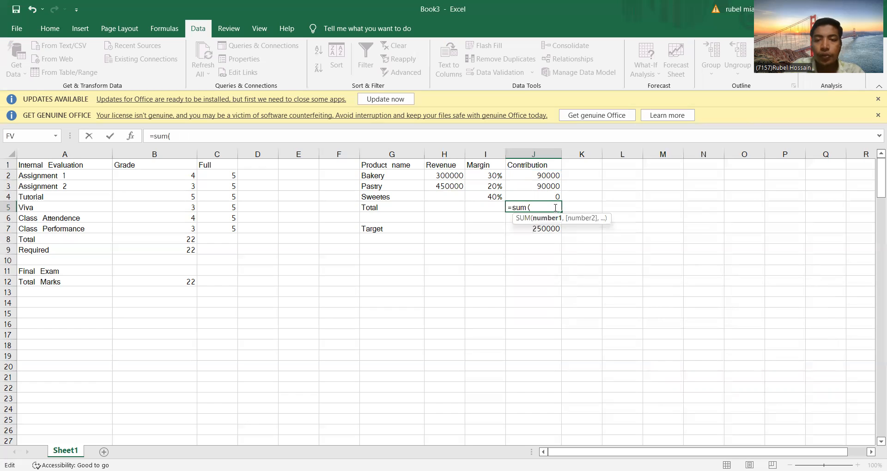
{"action": "left_click_drag", "start_coordinate": [538, 176], "coordinate": [545, 196]}
{"action": "type", "text": ")"}
{"action": "key", "text": "Return"}
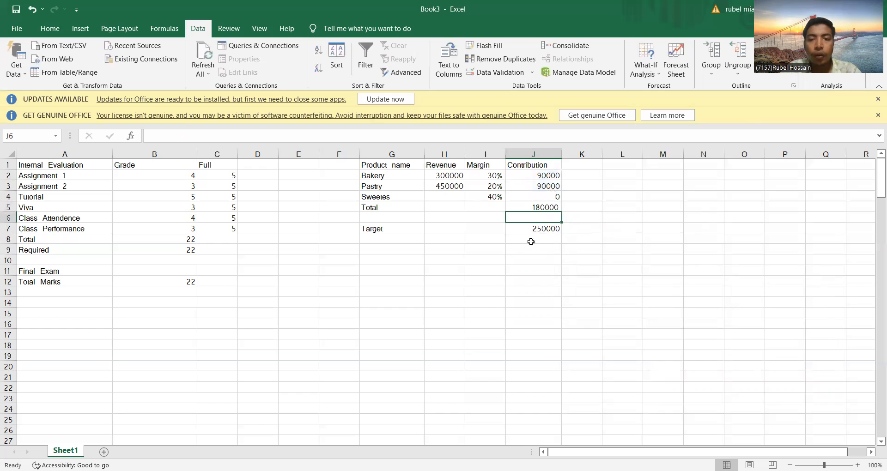
Step: Try goal-seeking Total J5 to 250000 by changing Sweetes revenue H4, closing the result without keeping it
{"action": "left_click", "coordinate": [547, 208]}
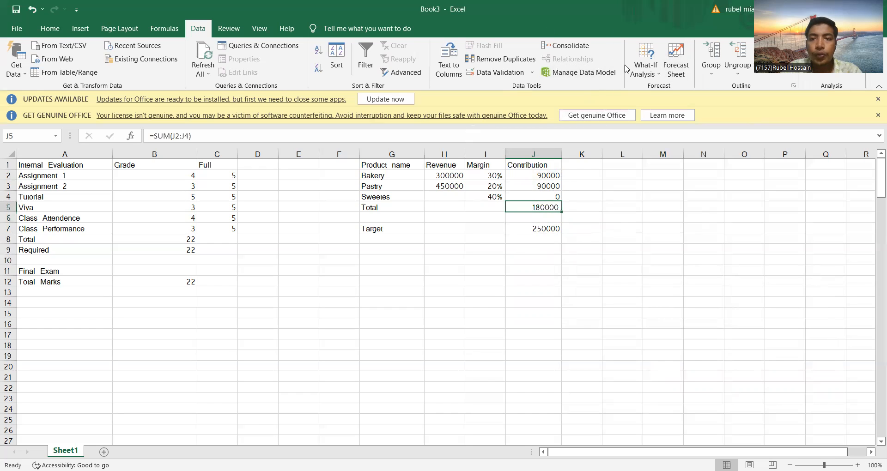
{"action": "left_click", "coordinate": [646, 70]}
{"action": "left_click", "coordinate": [662, 101]}
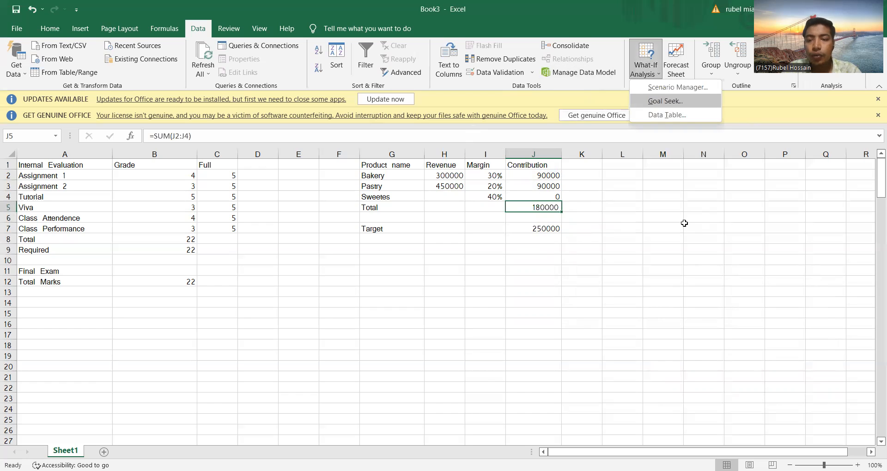
{"action": "left_click", "coordinate": [743, 317]}
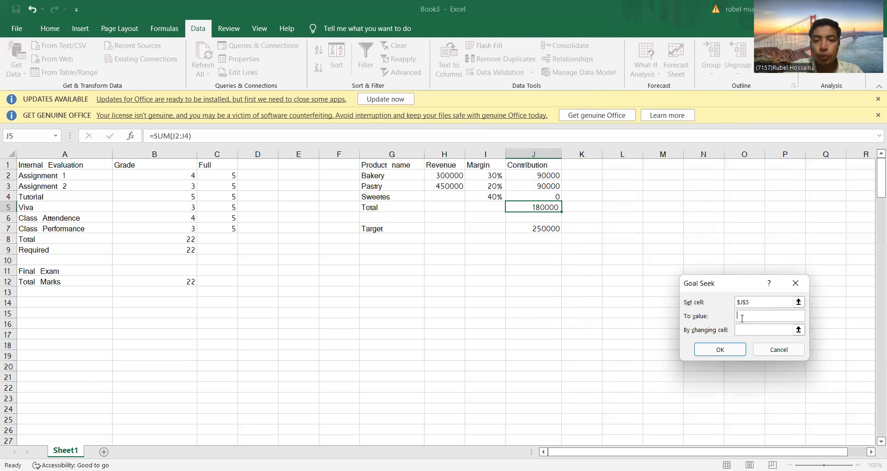
{"action": "type", "text": "2"}
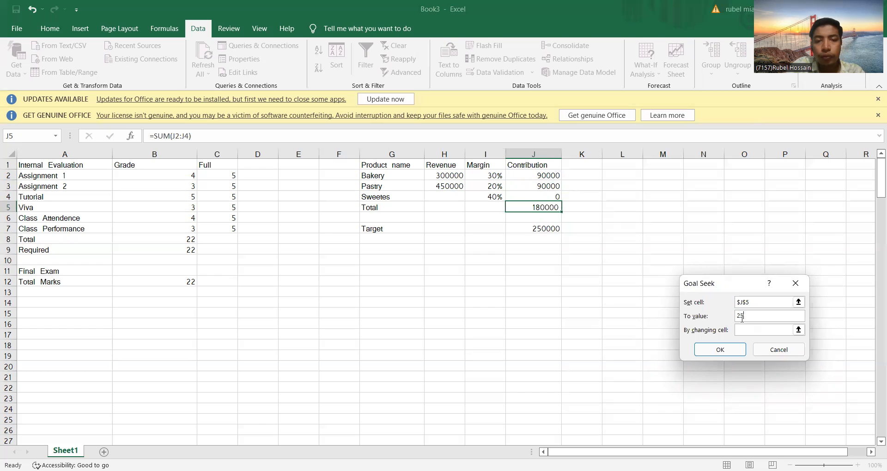
{"action": "type", "text": "50000"}
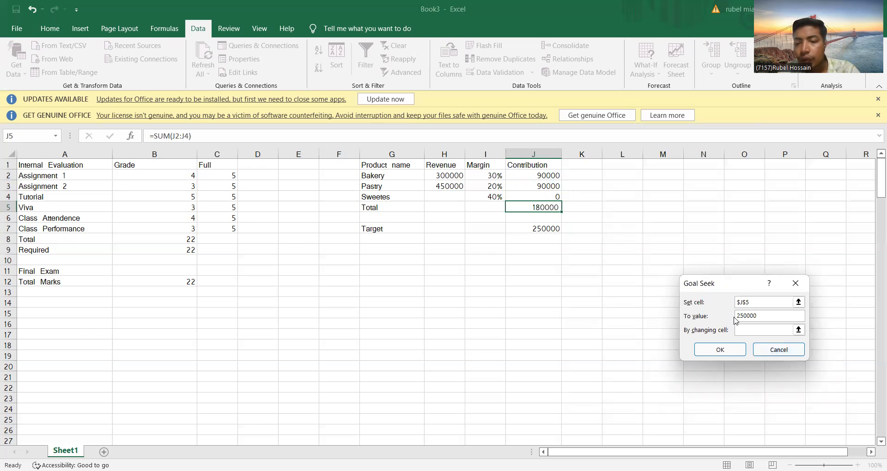
{"action": "left_click", "coordinate": [746, 331]}
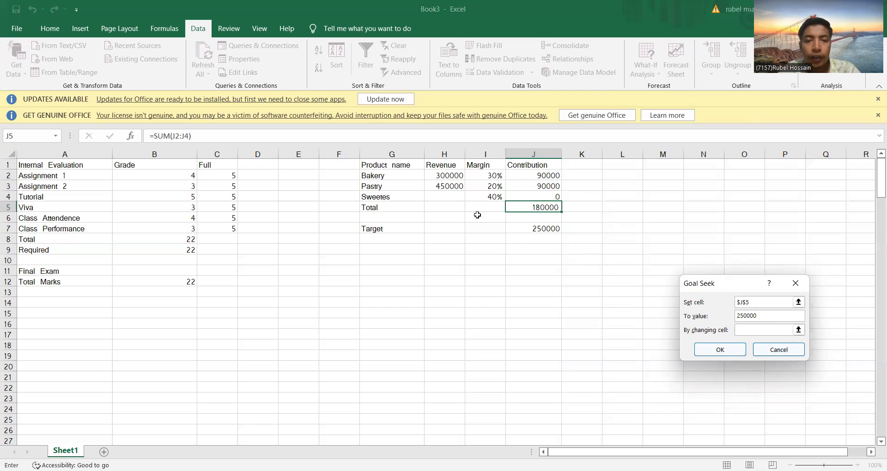
{"action": "left_click", "coordinate": [440, 196]}
{"action": "left_click", "coordinate": [724, 348]}
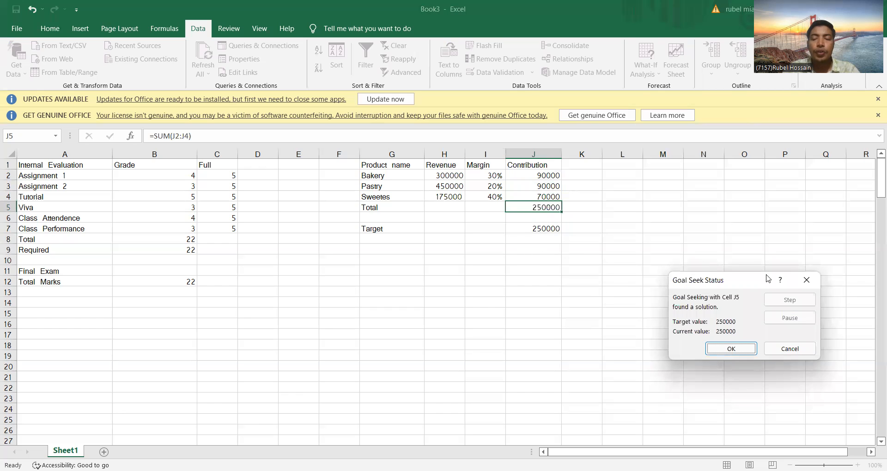
{"action": "left_click", "coordinate": [805, 283]}
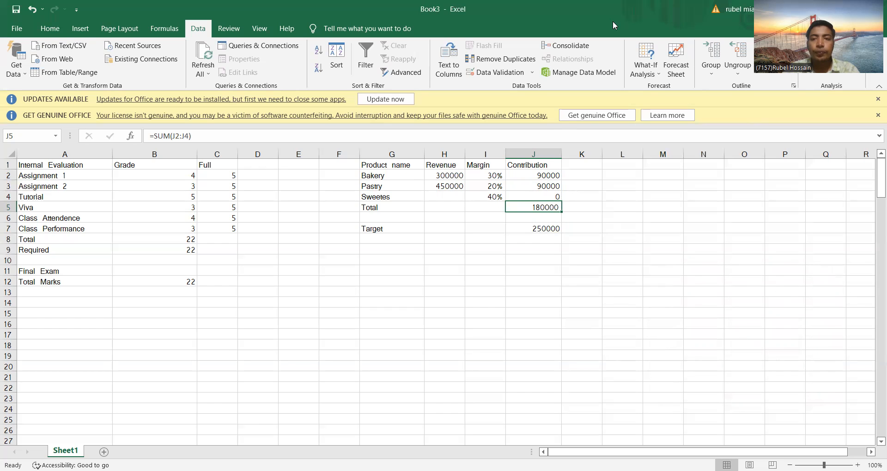
Step: Goal-seek the Total contribution J5 to 250000 by changing the Sweetes revenue cell H4 and keep the solution
{"action": "left_click", "coordinate": [651, 68]}
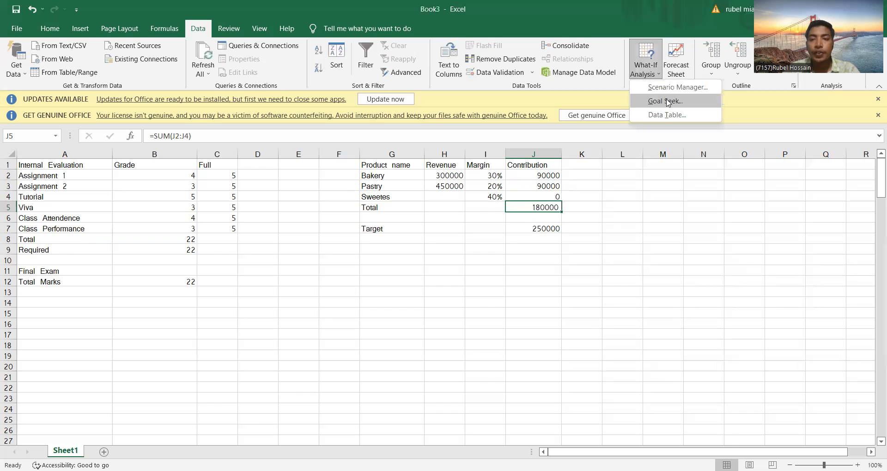
{"action": "left_click", "coordinate": [666, 101]}
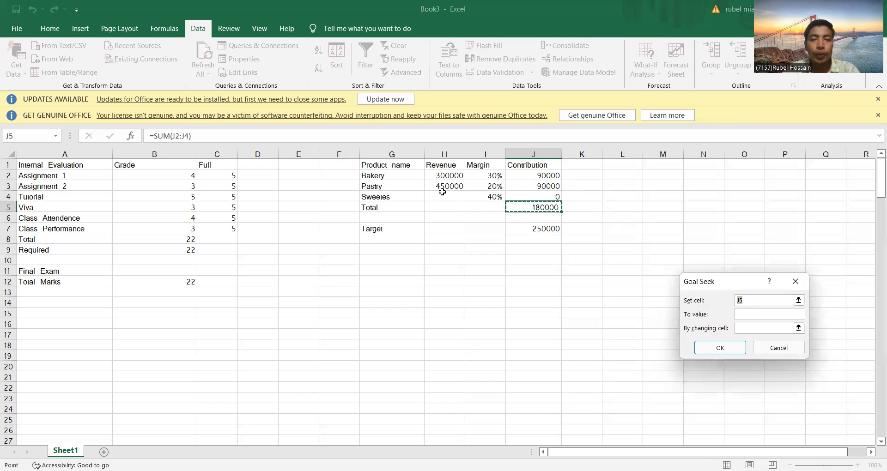
{"action": "left_click", "coordinate": [540, 207]}
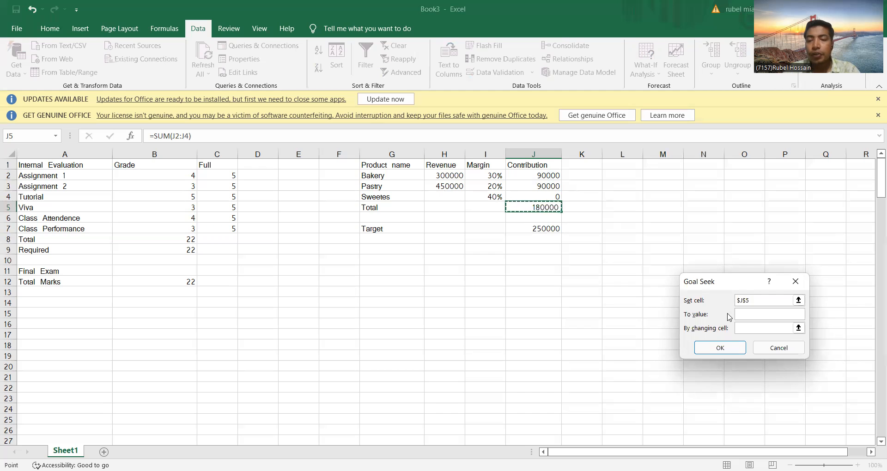
{"action": "left_click", "coordinate": [748, 314]}
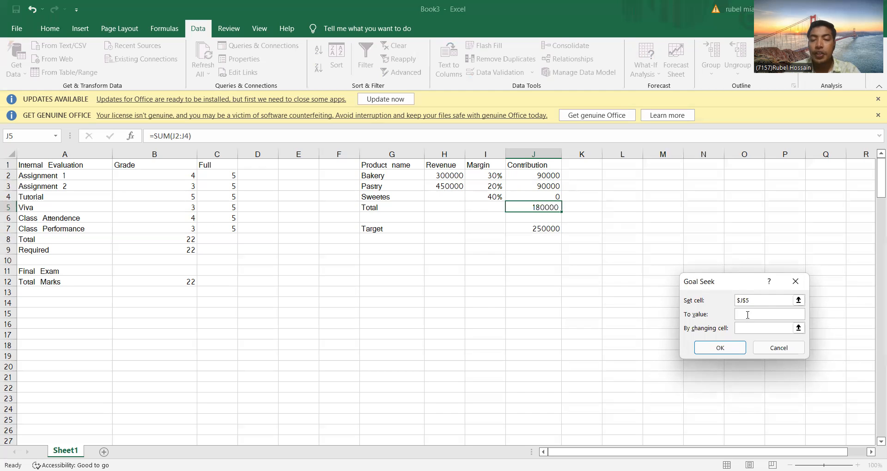
{"action": "type", "text": "250000"}
{"action": "left_click", "coordinate": [748, 327]}
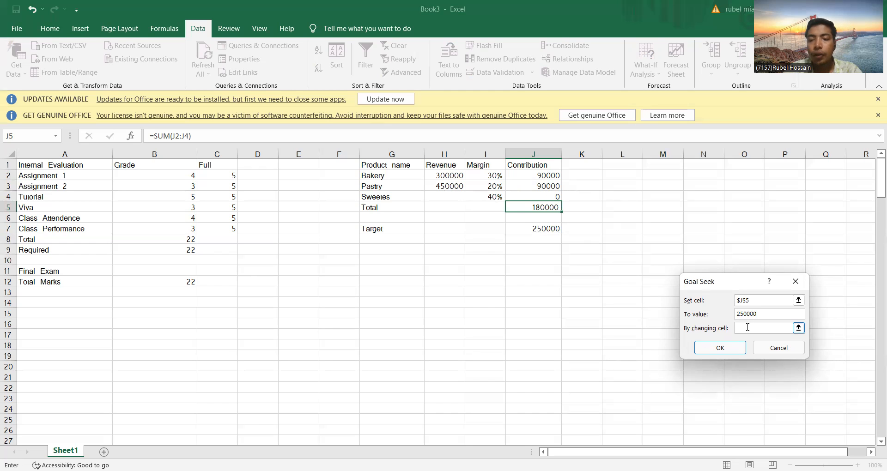
{"action": "left_click", "coordinate": [444, 197]}
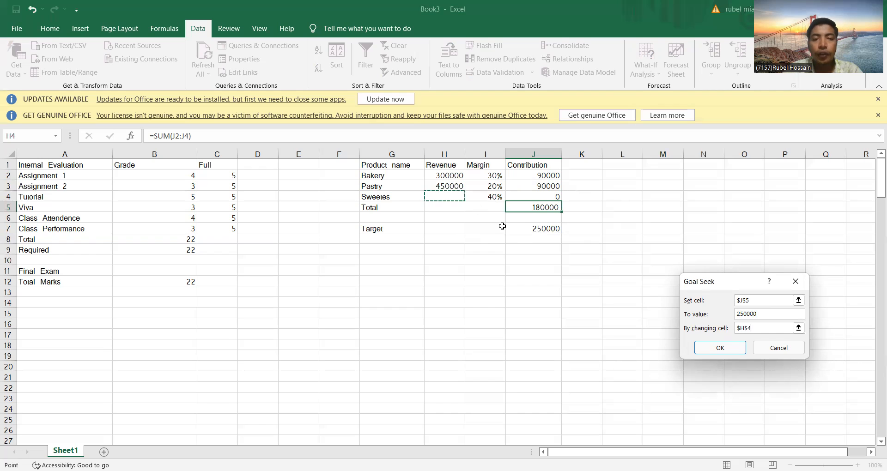
{"action": "left_click", "coordinate": [714, 343]}
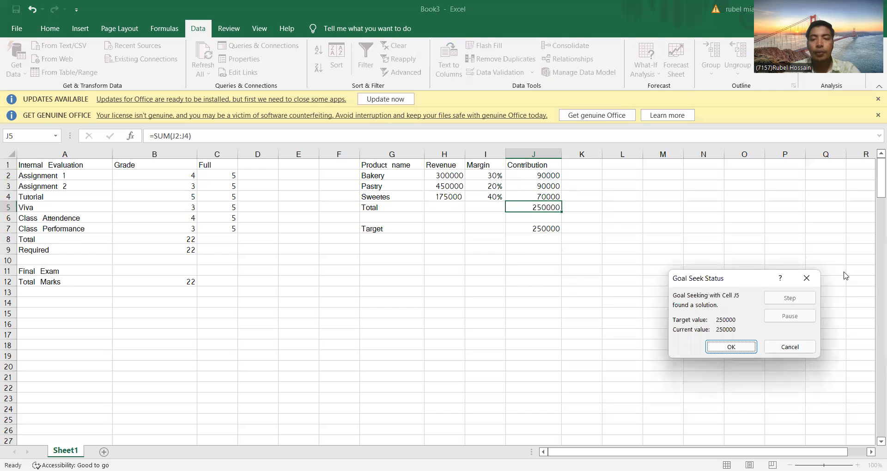
{"action": "left_click", "coordinate": [744, 346]}
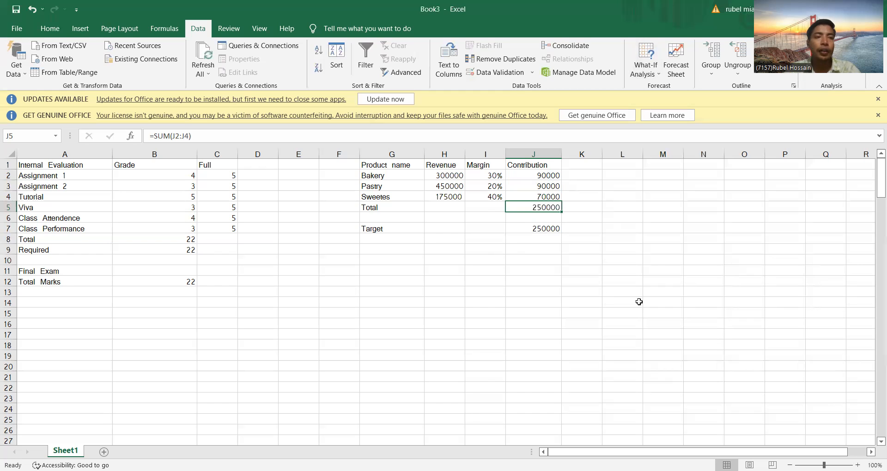